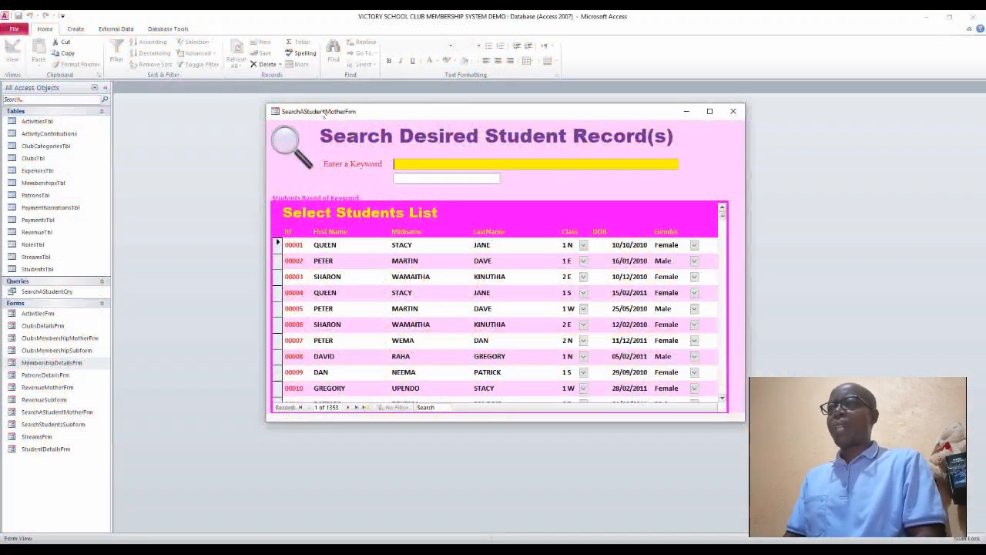
Move the student search form window higher in the workspace
left_click_drag(324, 114, 309, 96)
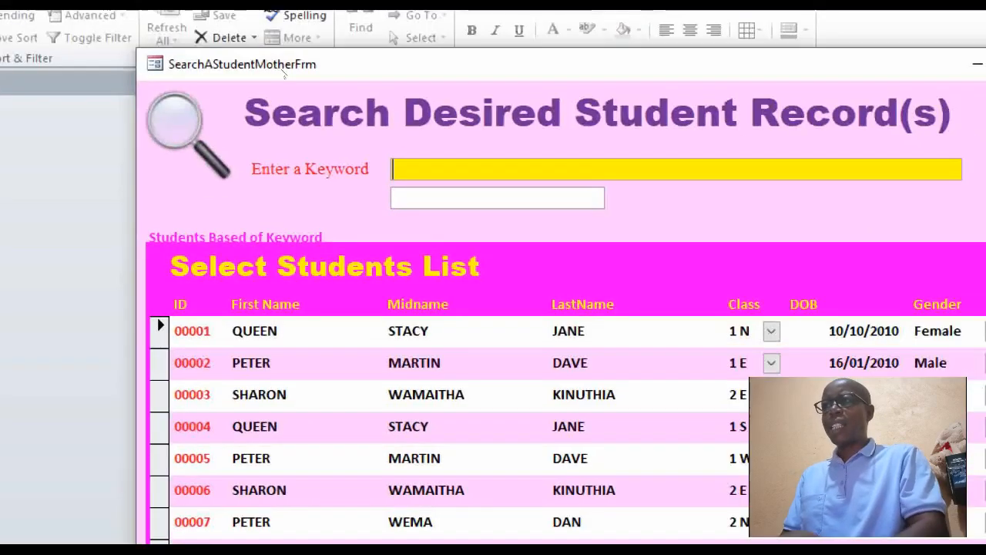
left_click_drag(284, 72, 242, 67)
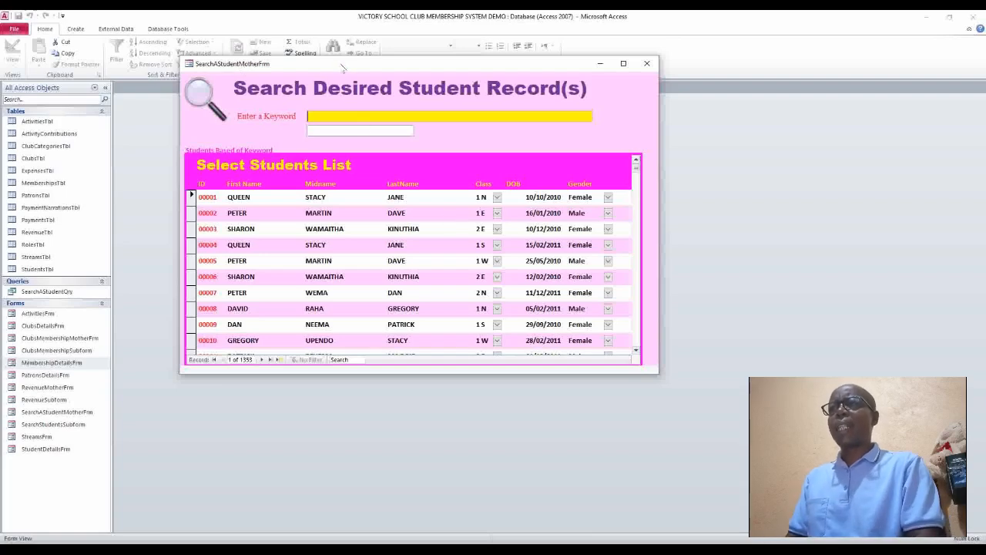
left_click_drag(342, 67, 383, 63)
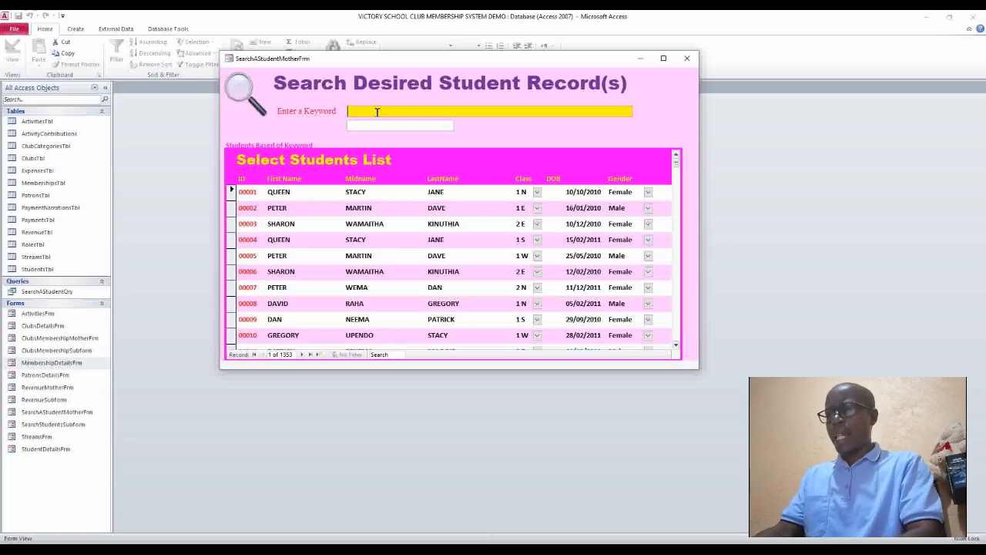
Search the student list for the keyword weke, then clear the keyword
type("weke")
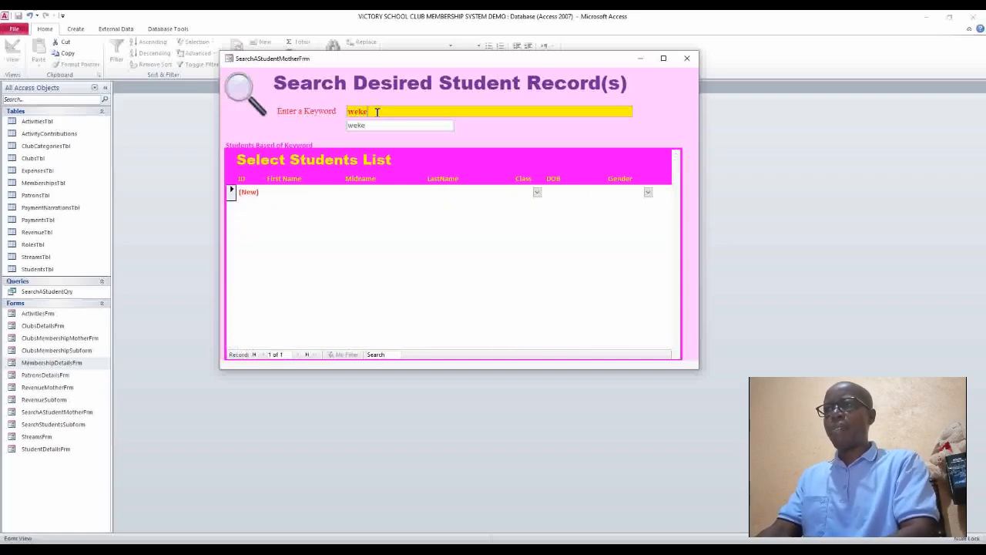
key("BackSpace")
key("BackSpace")
key("BackSpace")
key("BackSpace")
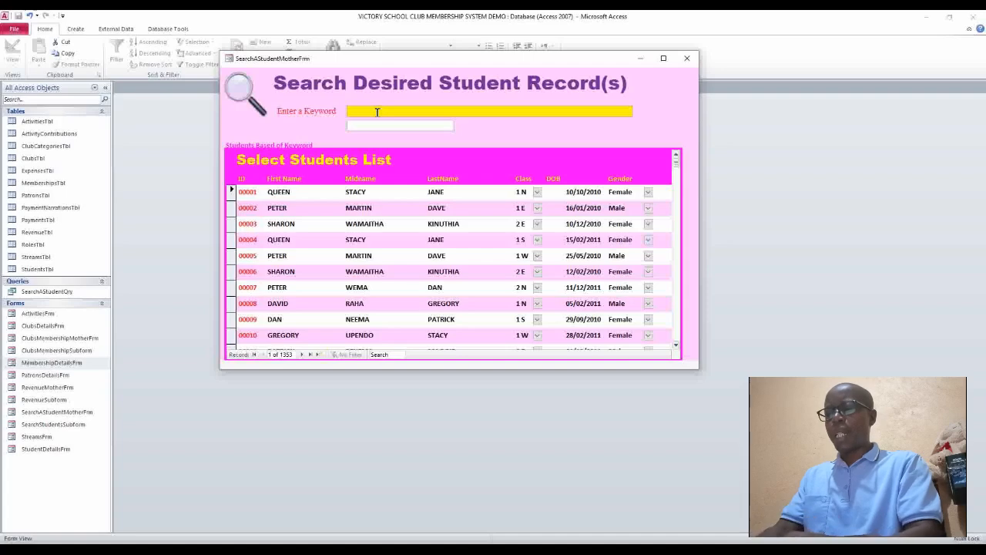
Search the student list for the keyword bre, then clear the keyword
type("bre")
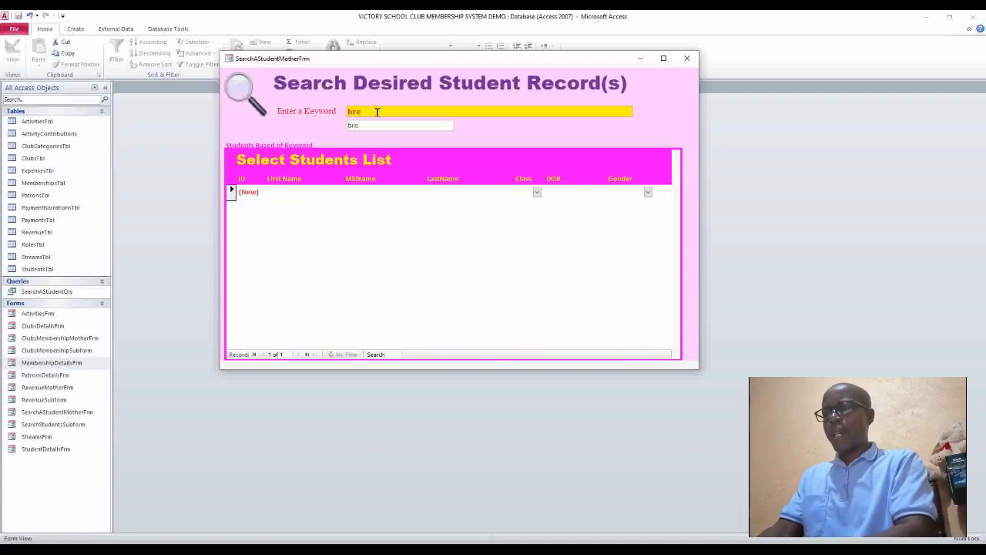
key("BackSpace")
key("BackSpace")
key("BackSpace")
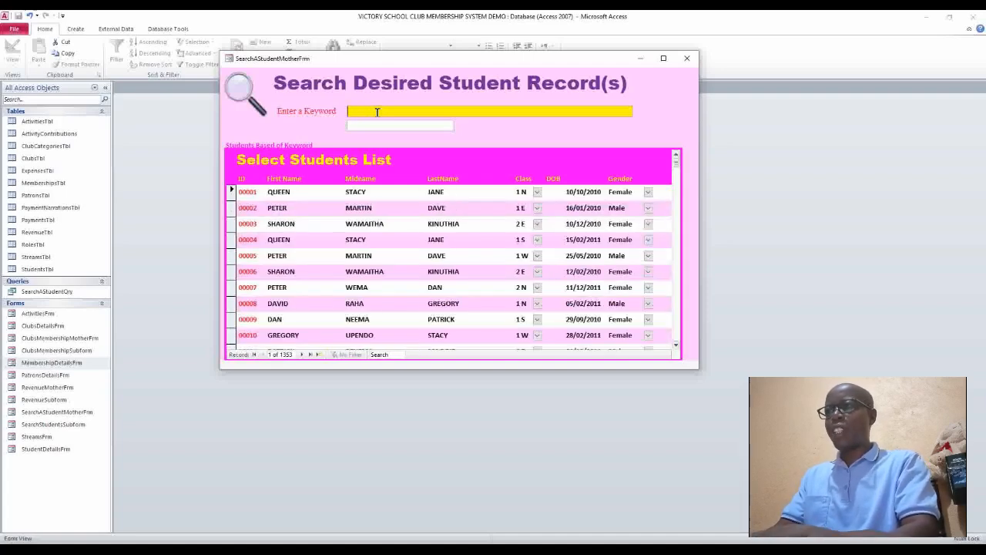
Search the student list for a three-letter name fragment, then clear the keyword
type("t")
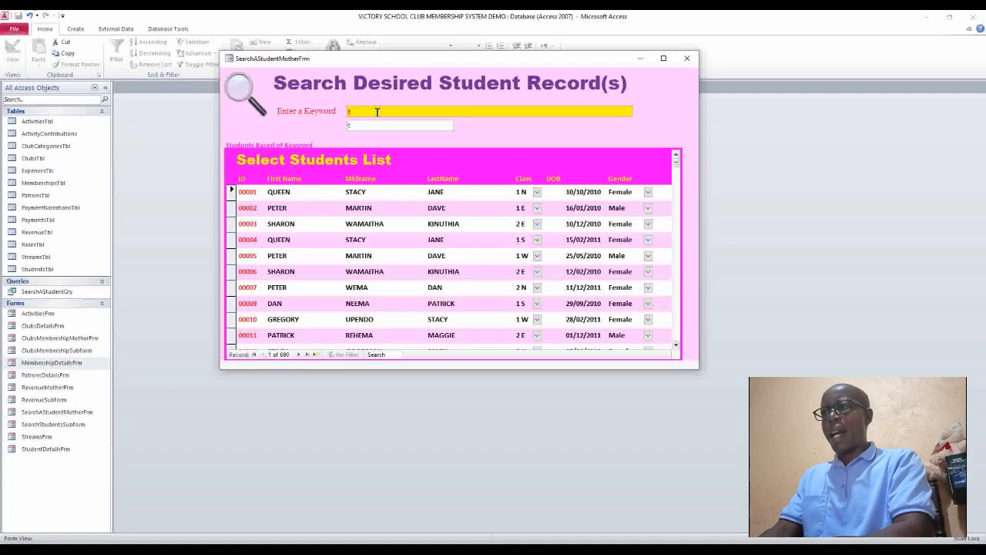
type("i,")
key("BackSpace")
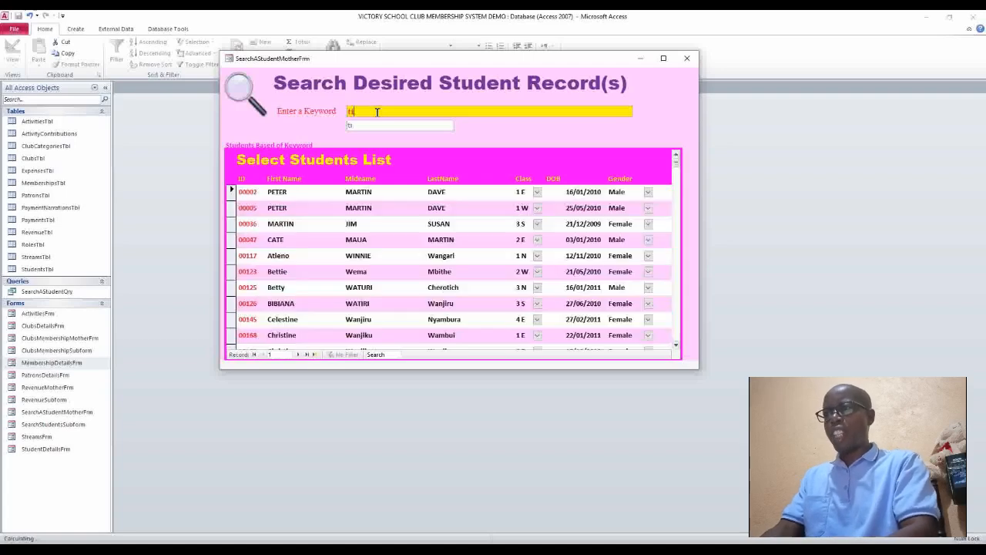
type("m")
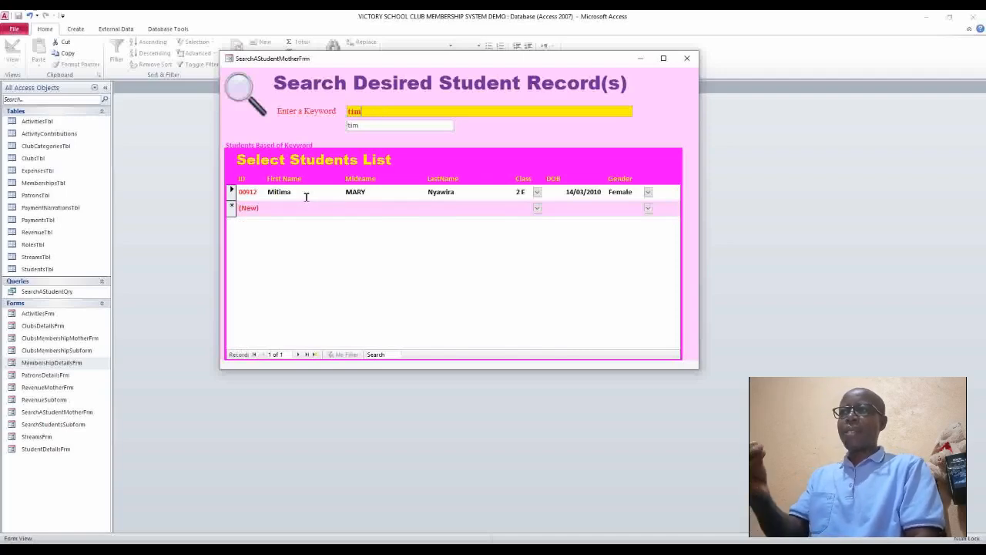
key("BackSpace")
key("BackSpace")
key("BackSpace")
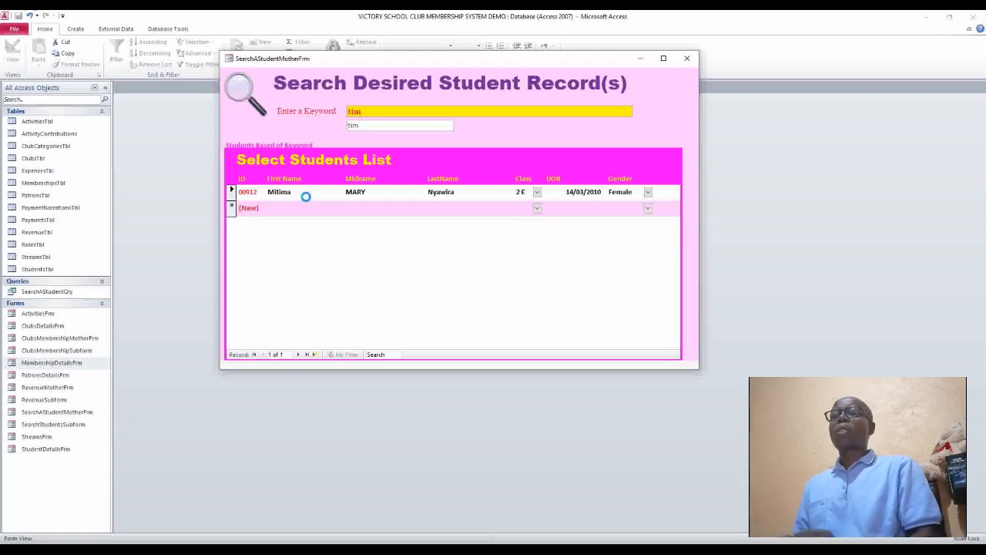
Search the student list for class 2 e and maximize the search form
type("2")
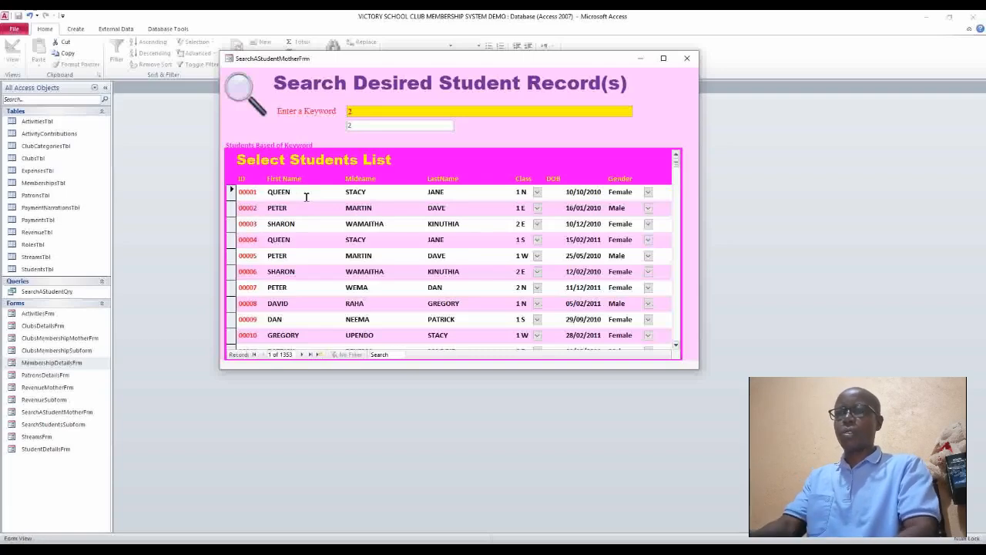
type(" e")
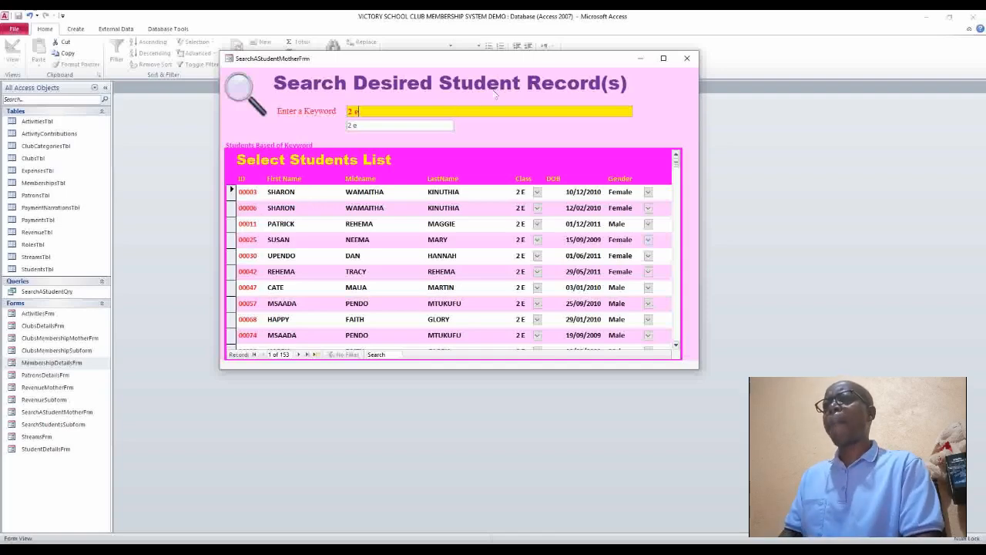
left_click(664, 58)
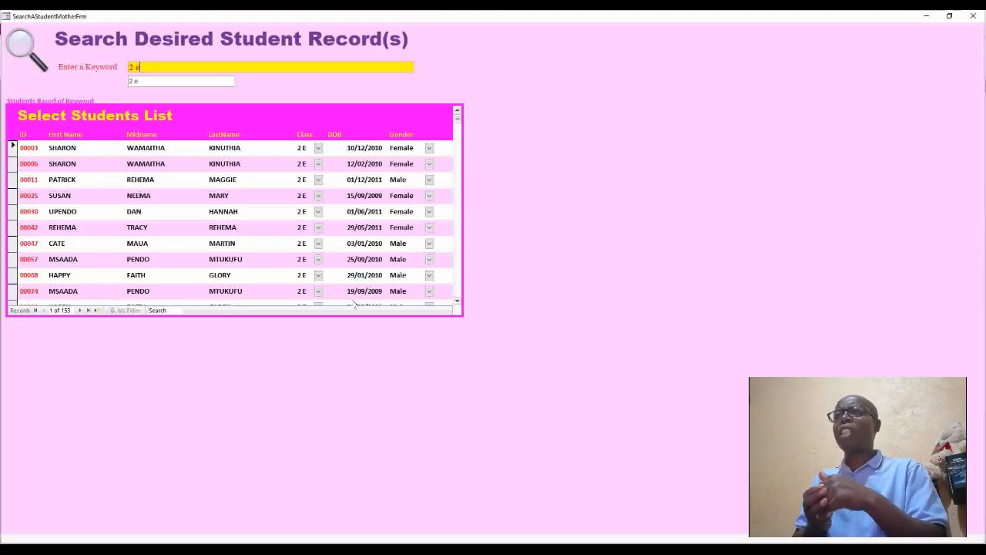
In Design View, set the anchoring of the students list subform to Stretch Down and Across
right_click(570, 120)
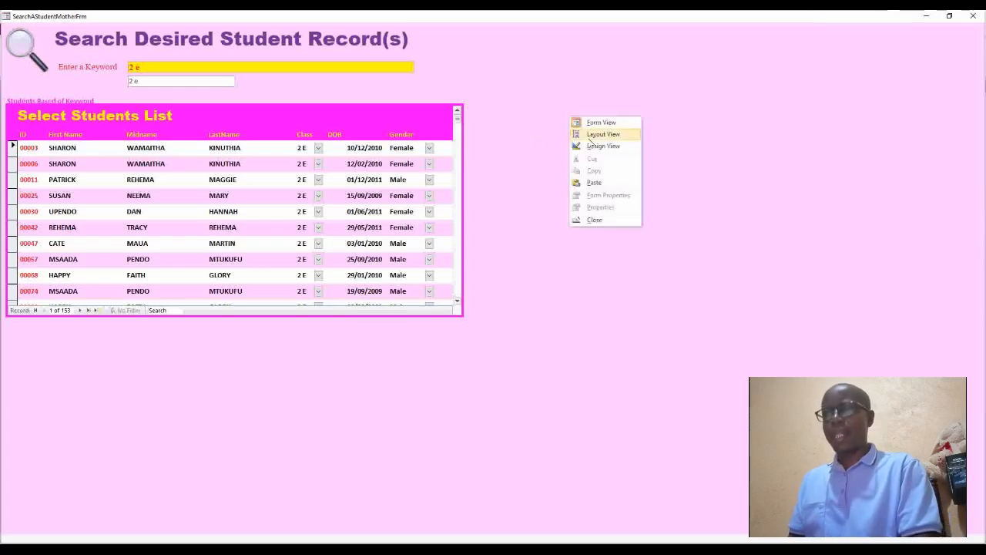
left_click(595, 146)
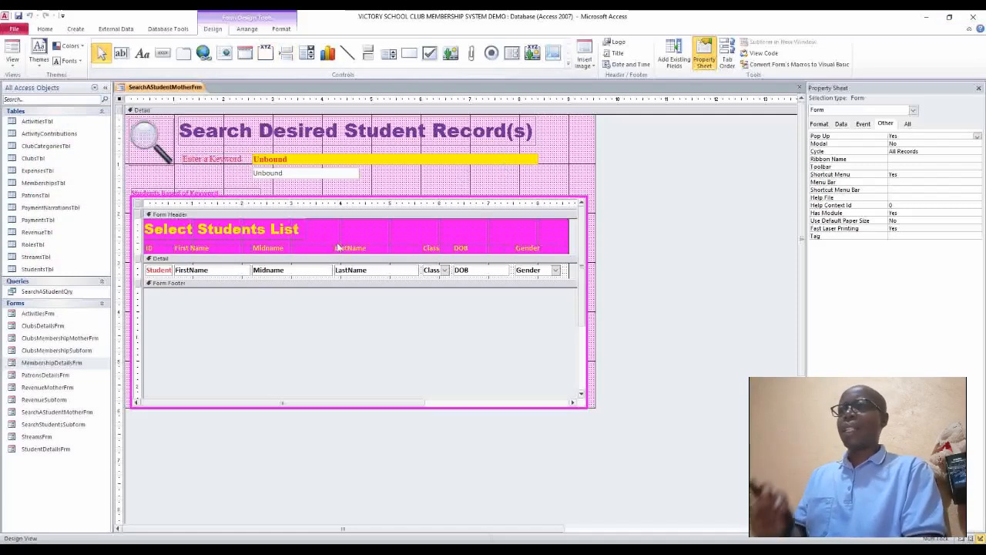
left_click(398, 205)
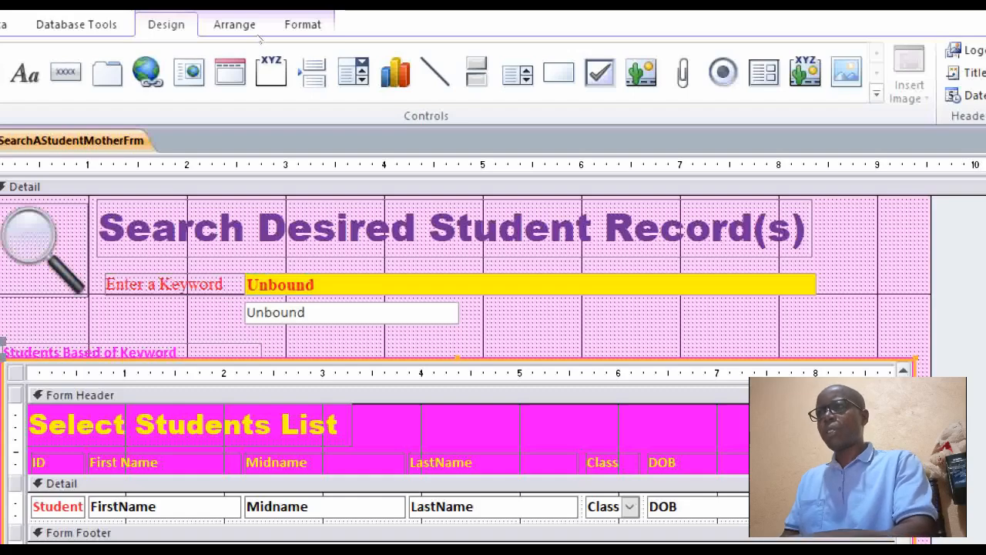
left_click(254, 30)
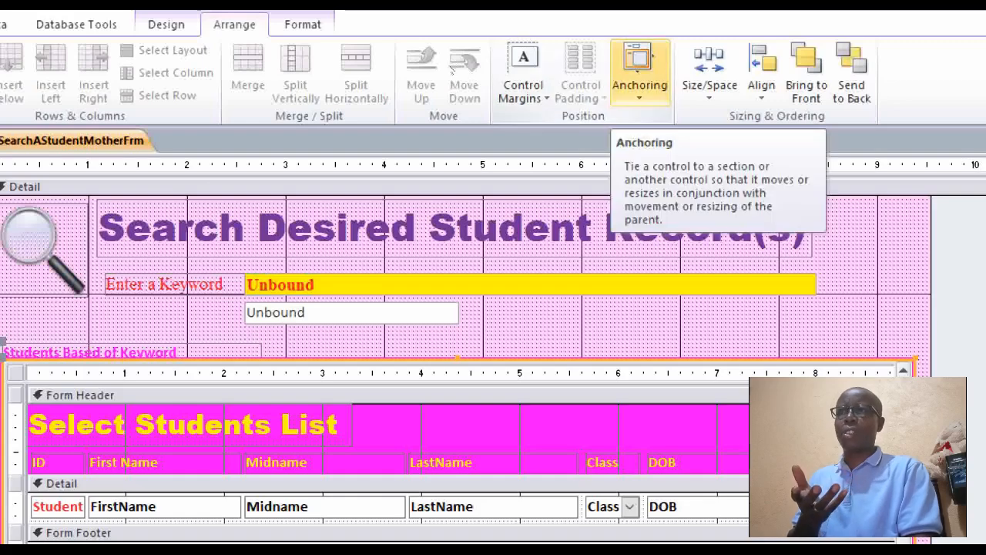
left_click(653, 57)
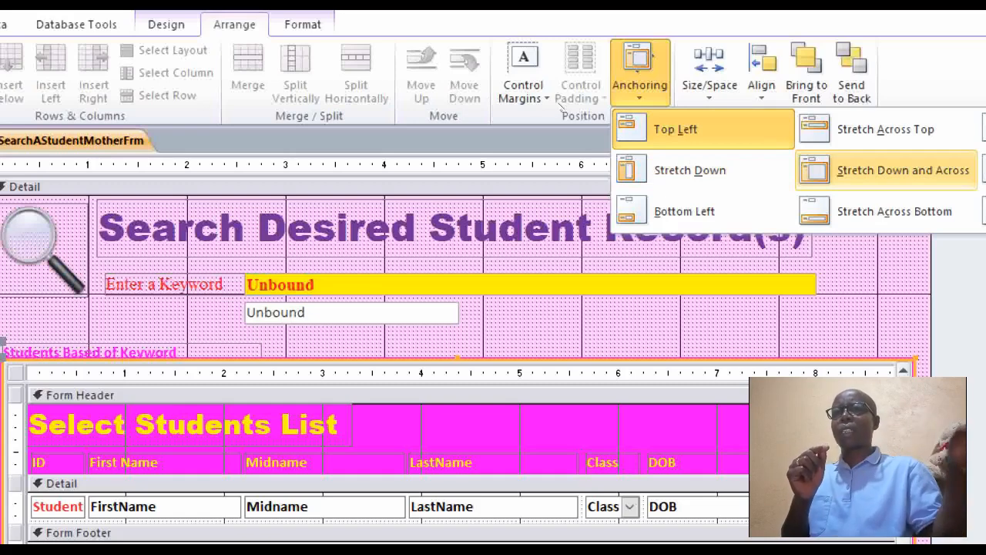
left_click(887, 169)
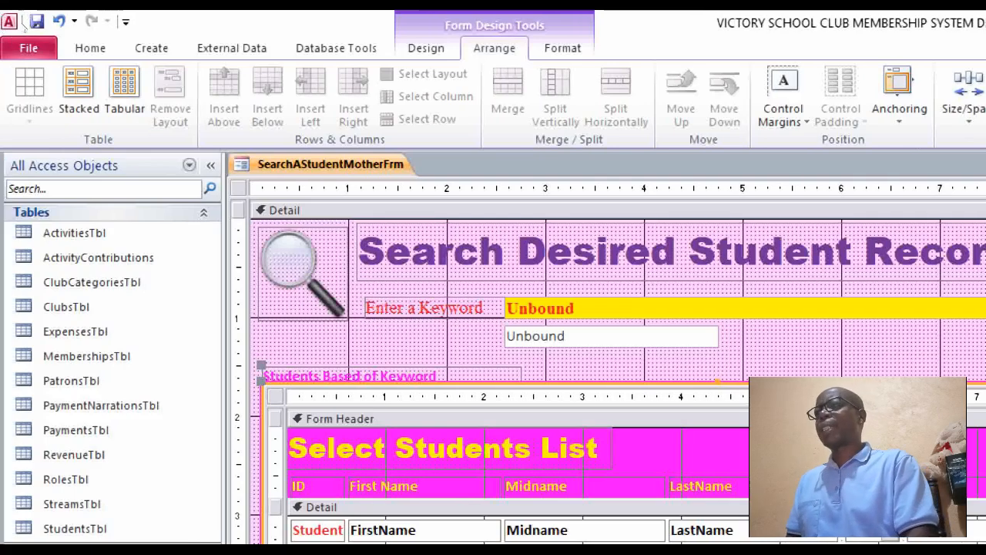
Return to Form View and test the subform's anchoring by maximizing, restoring and resizing the form window
left_click(90, 48)
left_click(26, 83)
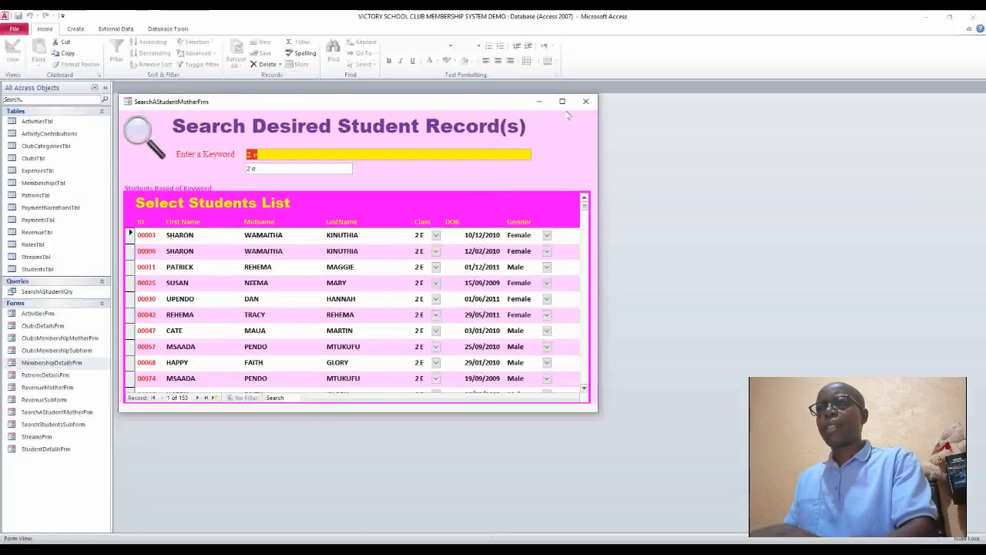
left_click(564, 103)
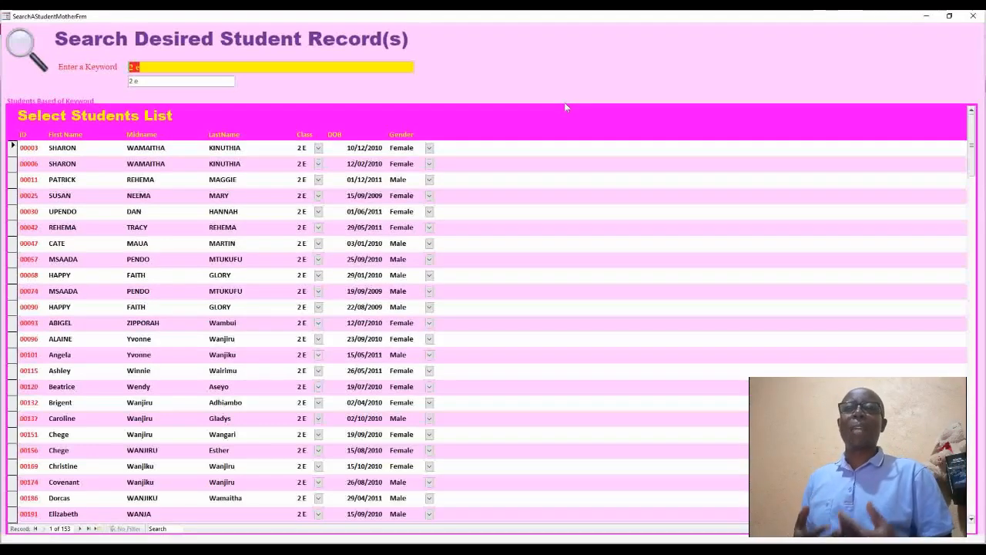
left_click(950, 15)
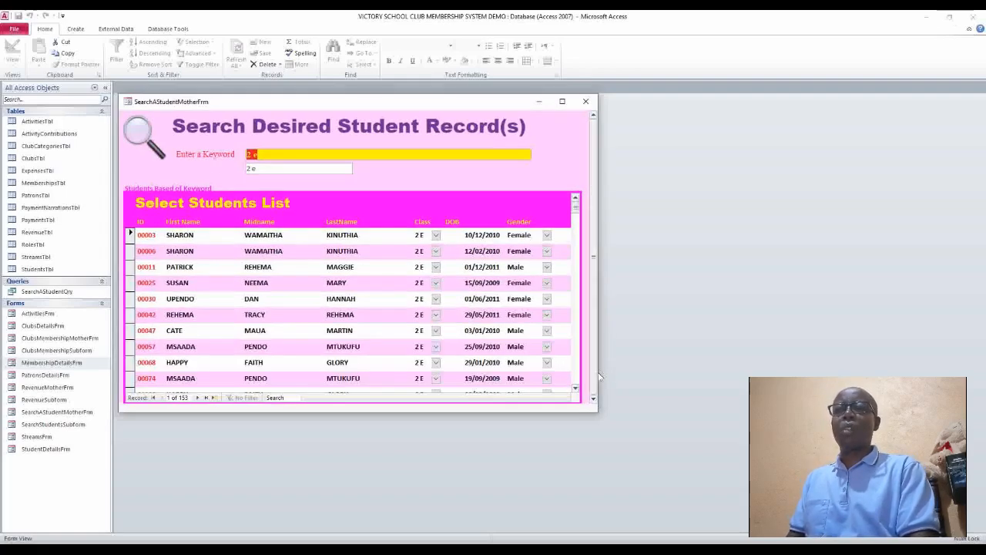
left_click_drag(598, 372, 878, 350)
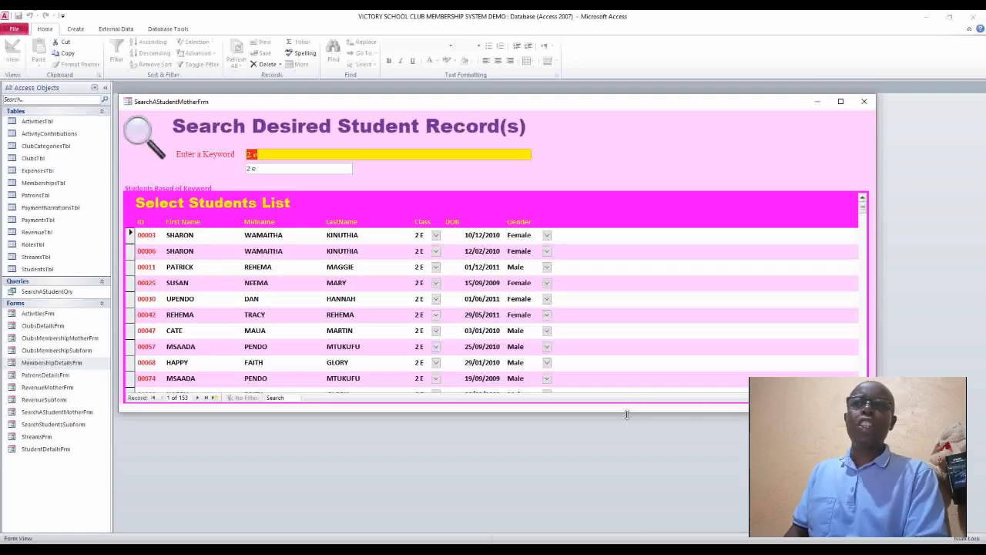
mouse_move(626, 414)
left_mouse_down()
mouse_move(633, 532)
mouse_move(614, 378)
mouse_move(624, 512)
mouse_move(617, 413)
left_mouse_up()
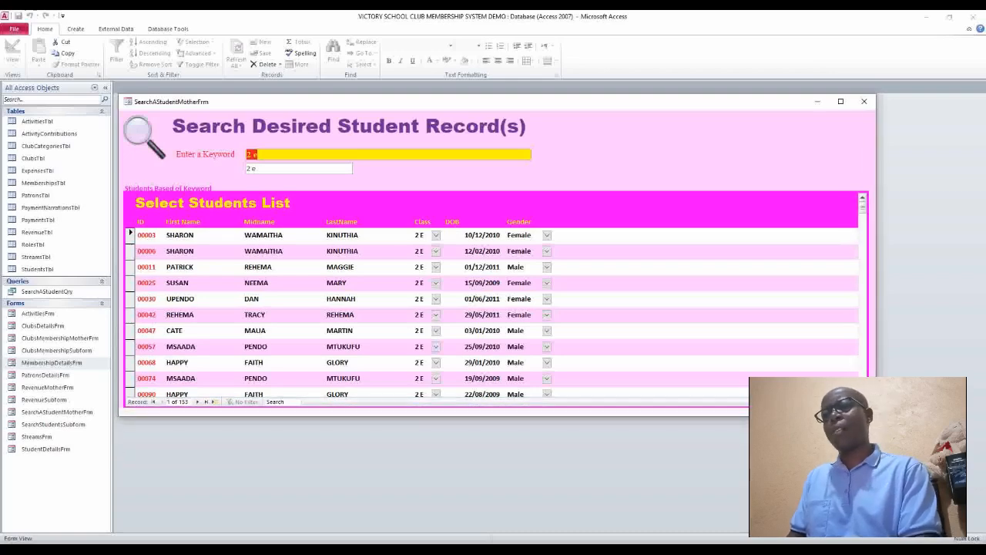
left_click_drag(876, 366, 732, 367)
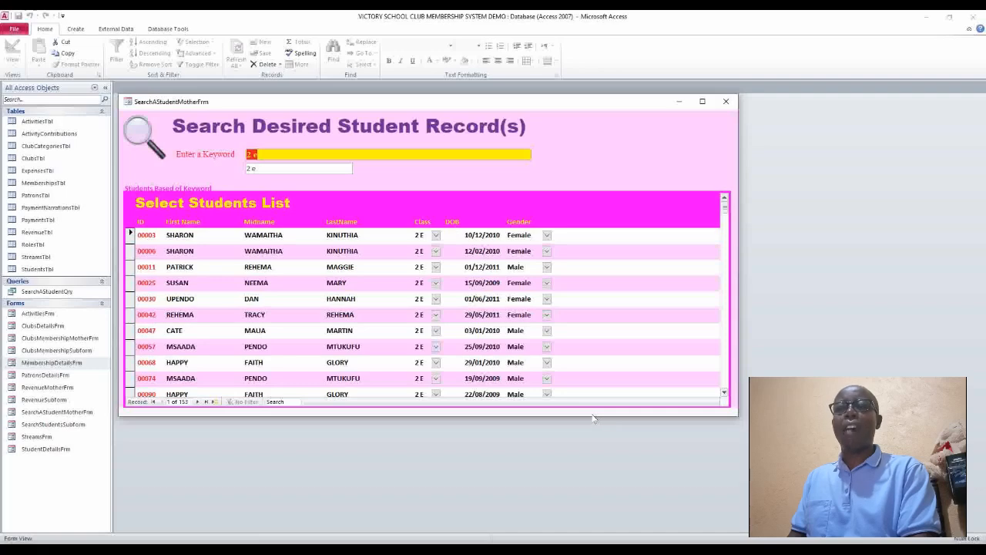
Switch the search form to Design View and back to Form View to reload it
right_click(646, 141)
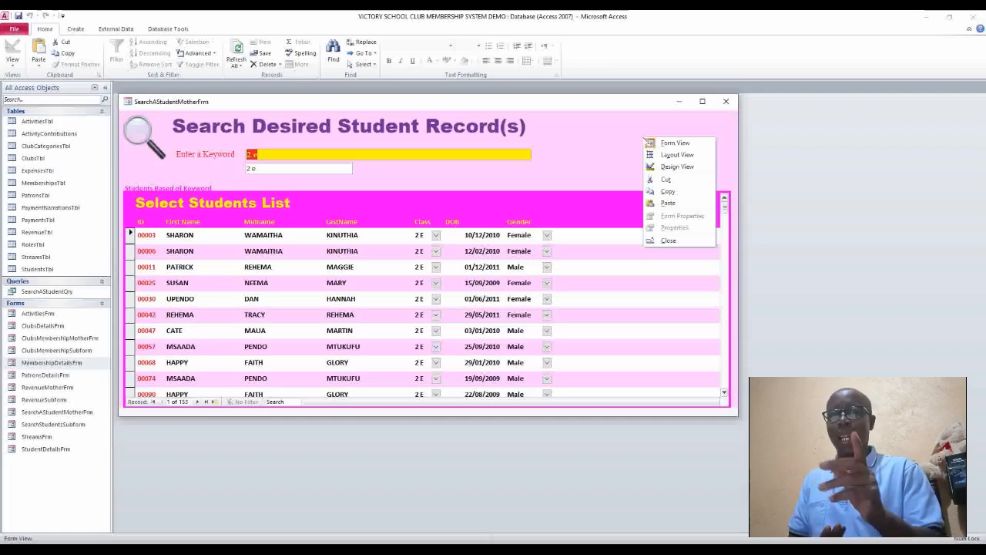
left_click(662, 169)
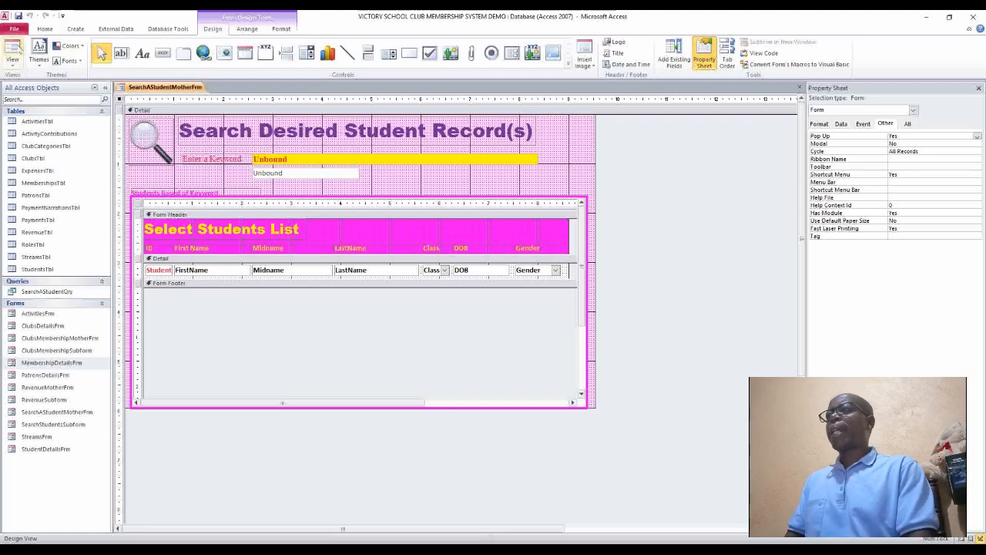
left_click(12, 52)
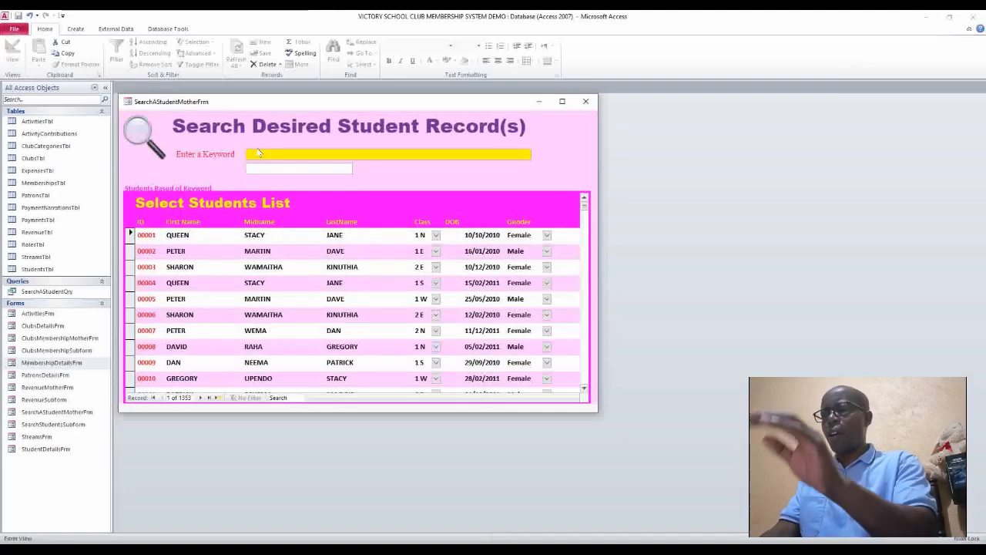
Search the student list by a student's first name, clear the keyword, and search for the same name again
type("david")
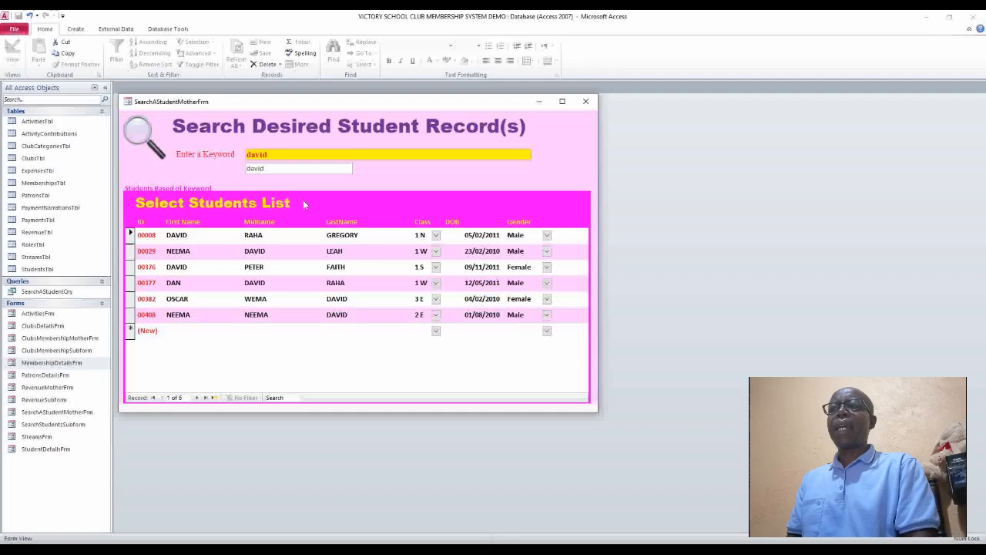
key("BackSpace")
key("BackSpace")
key("BackSpace")
key("BackSpace")
key("BackSpace")
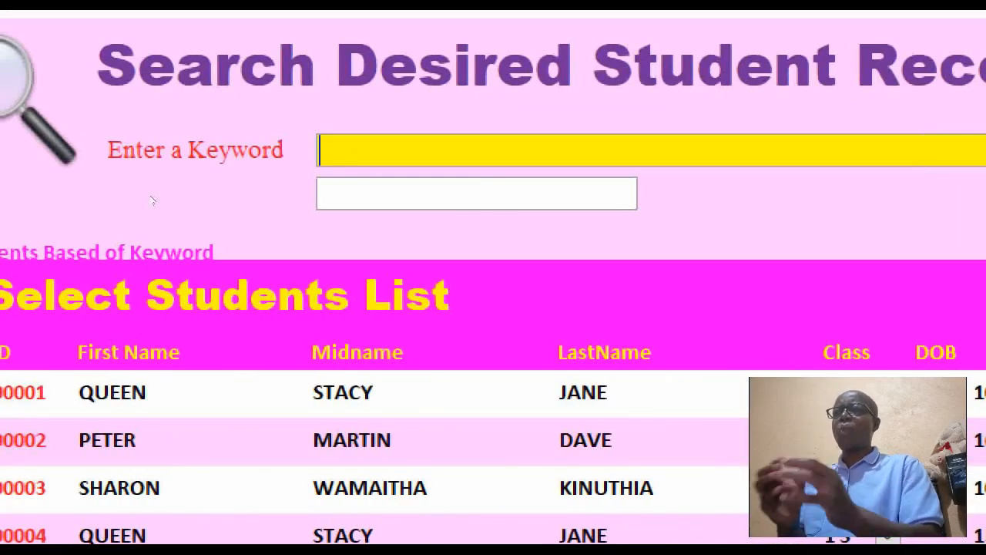
type("david")
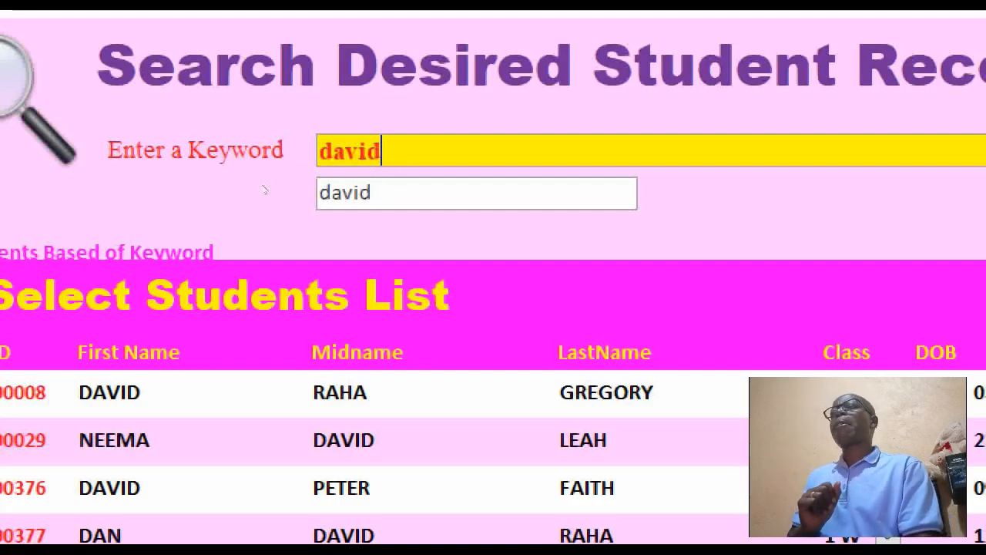
Open the search form in Design View and display the data properties of the txtSearchText text box
right_click(700, 202)
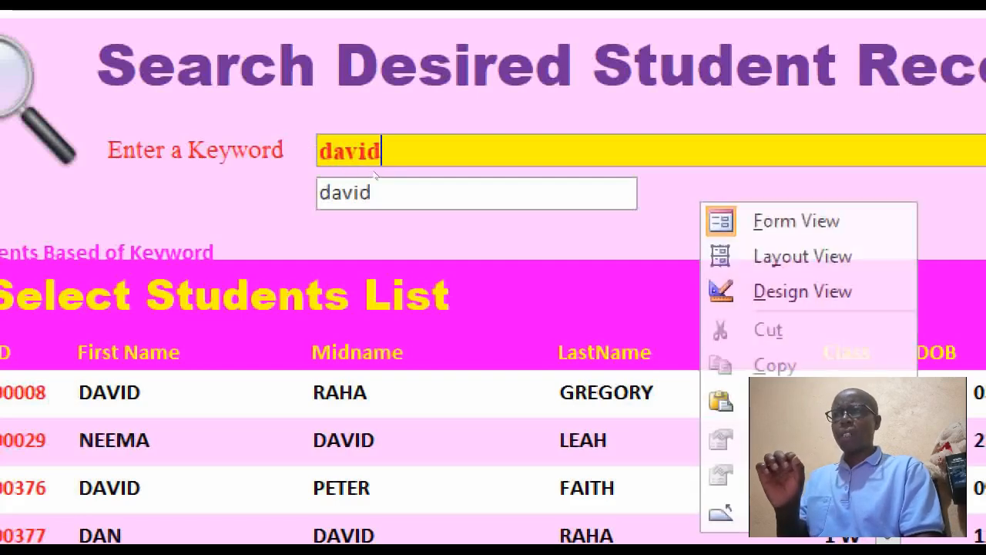
key("Return")
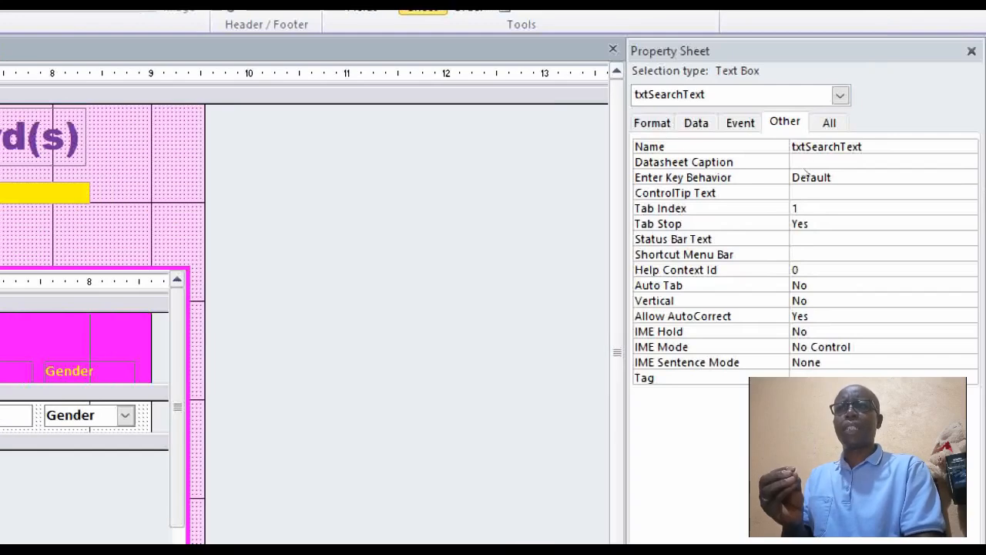
left_click(697, 123)
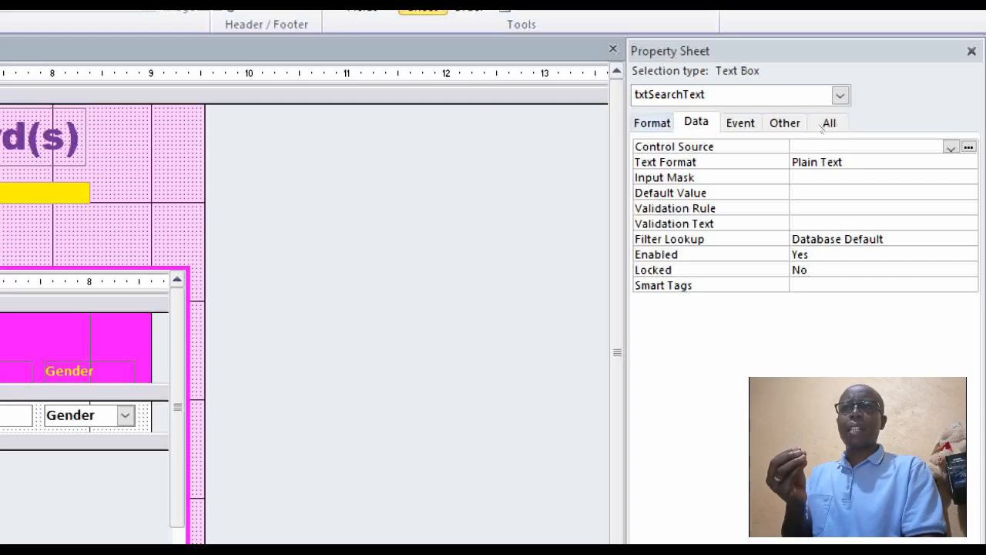
Hide the txtSearchText text box on the search form by setting its Visible property to No
left_click(652, 124)
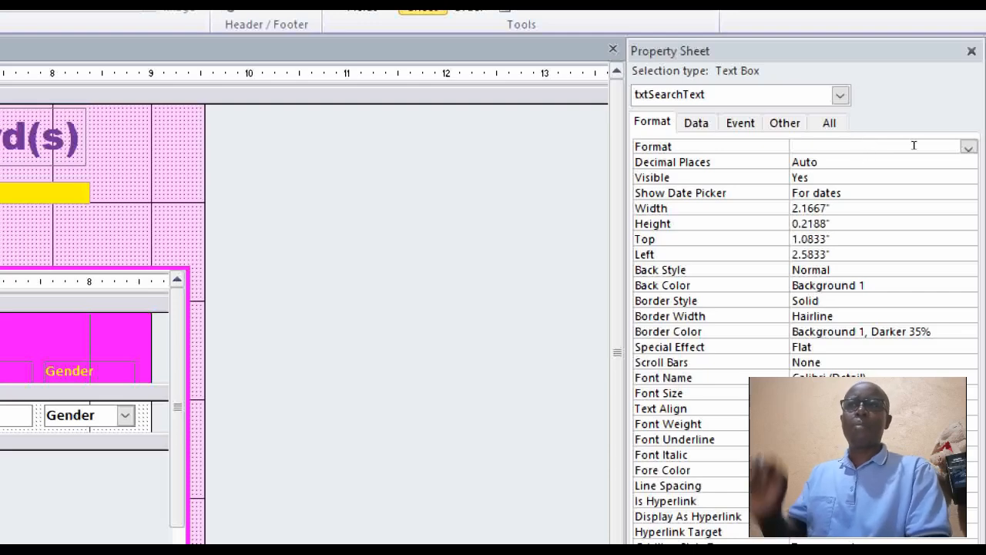
left_click(914, 177)
left_click(969, 178)
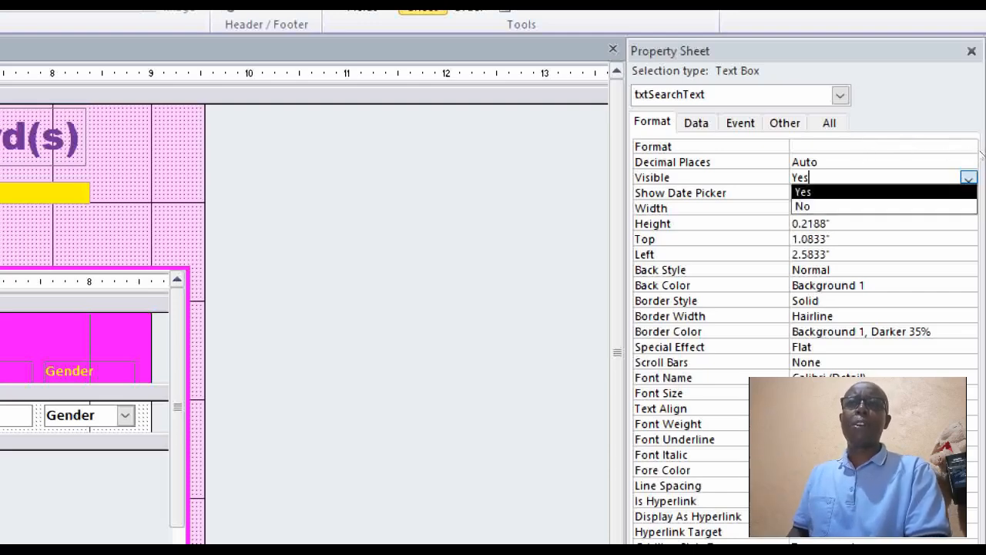
key("Down")
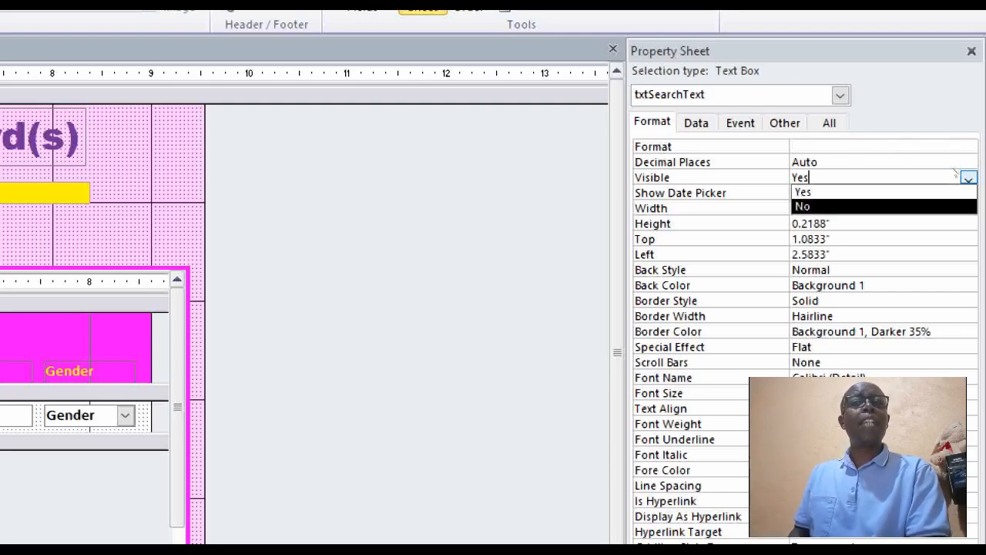
key("Return")
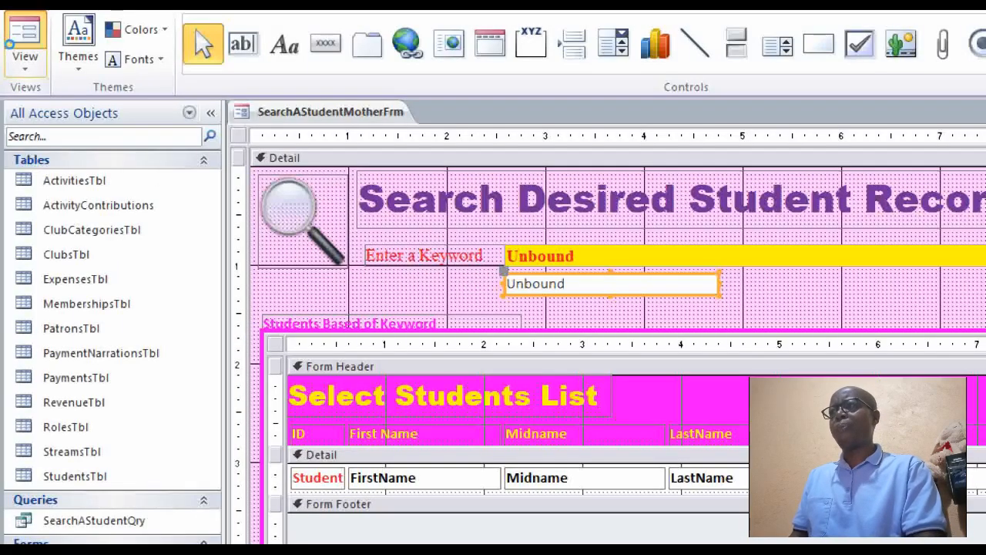
Return to Form View and replace the current keyword with another student's first name to search the list
left_click(12, 44)
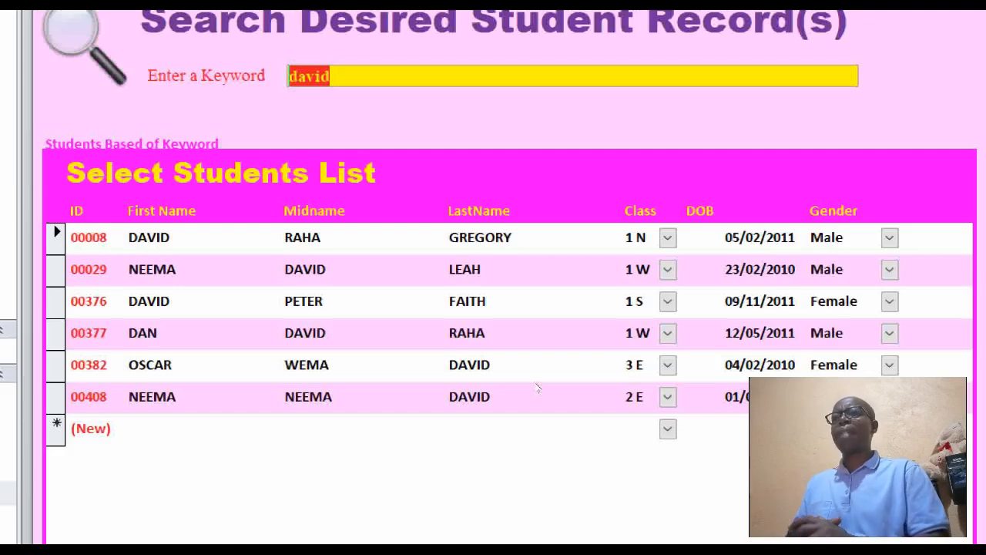
key("BackSpace")
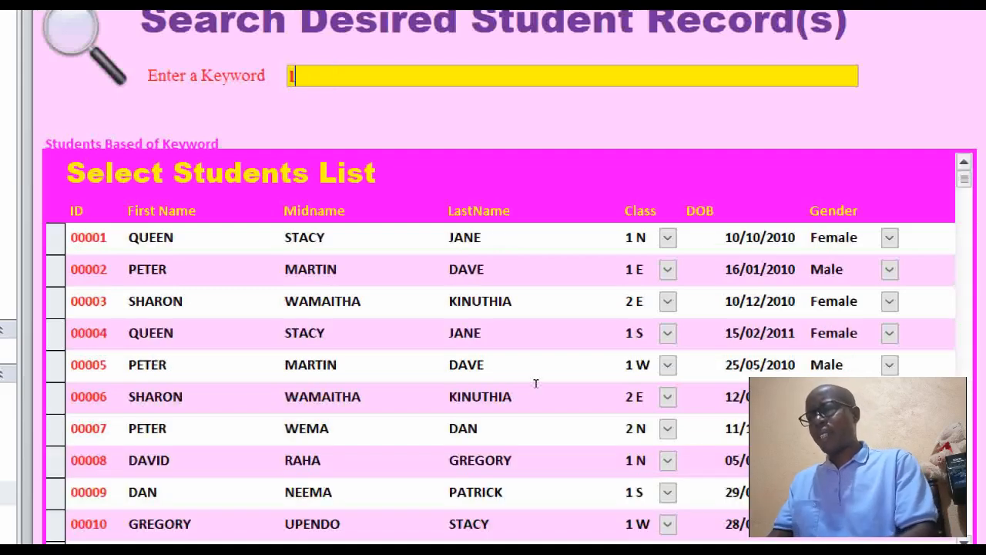
type("leah")
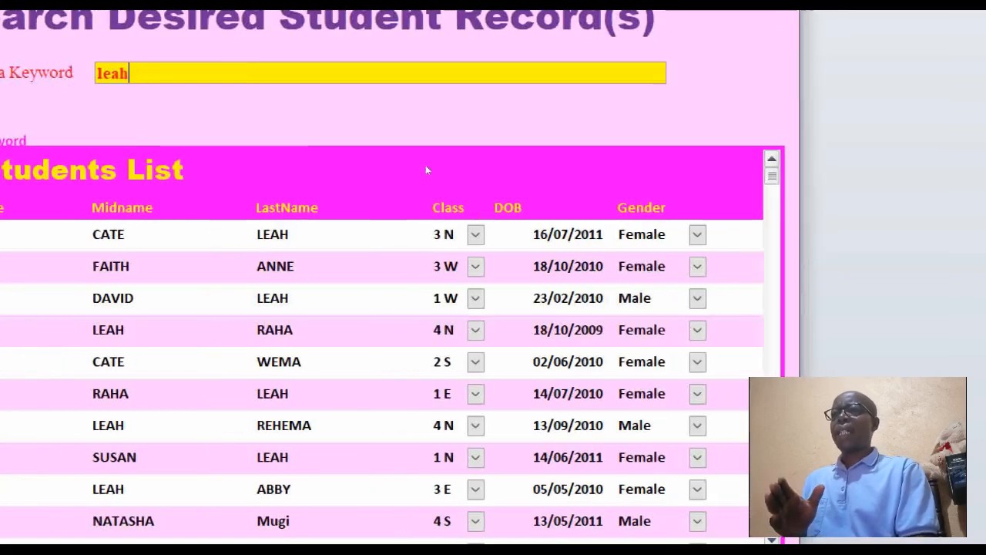
Reload the search form through Design View and Form View, and search the student list for the keyword 49
right_click(414, 169)
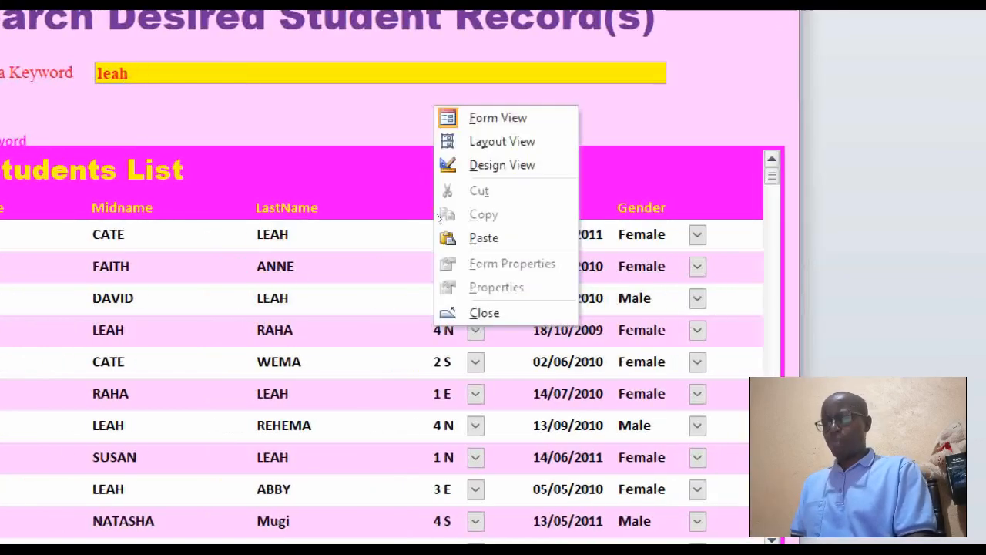
left_click(464, 166)
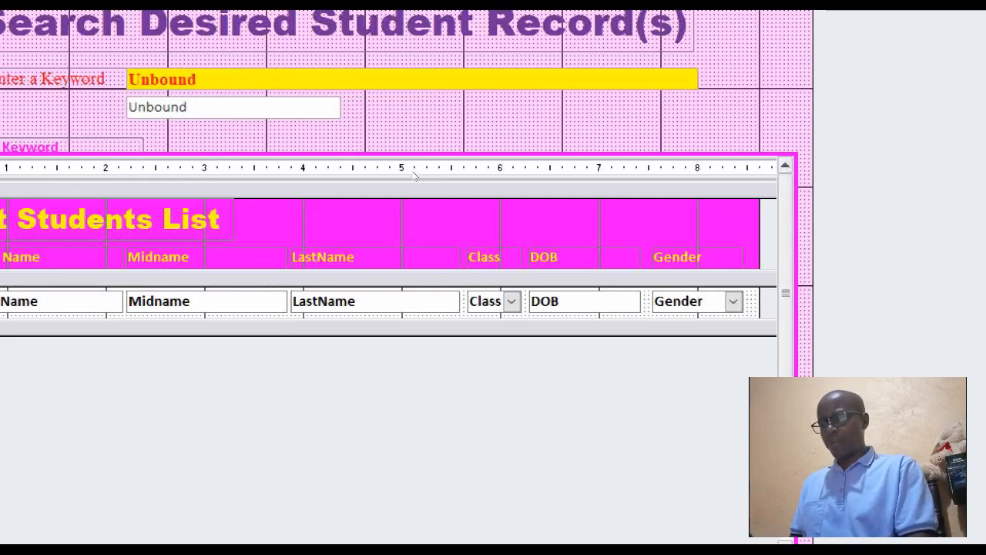
right_click(414, 176)
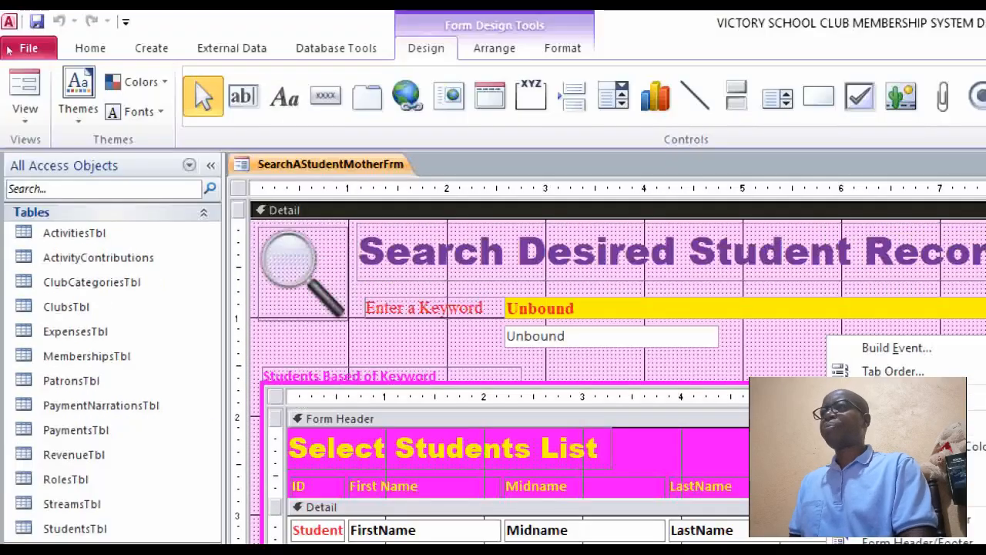
left_click(25, 85)
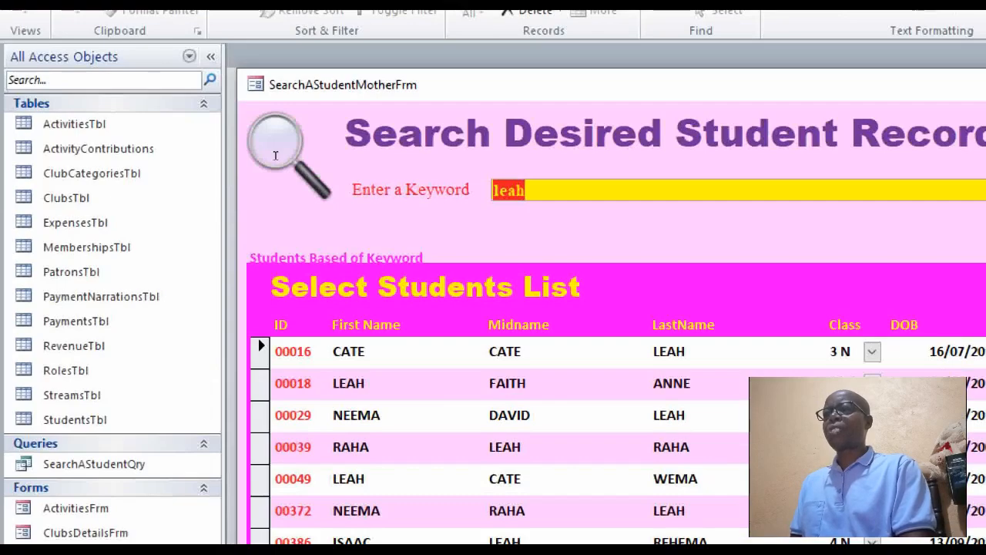
type("49")
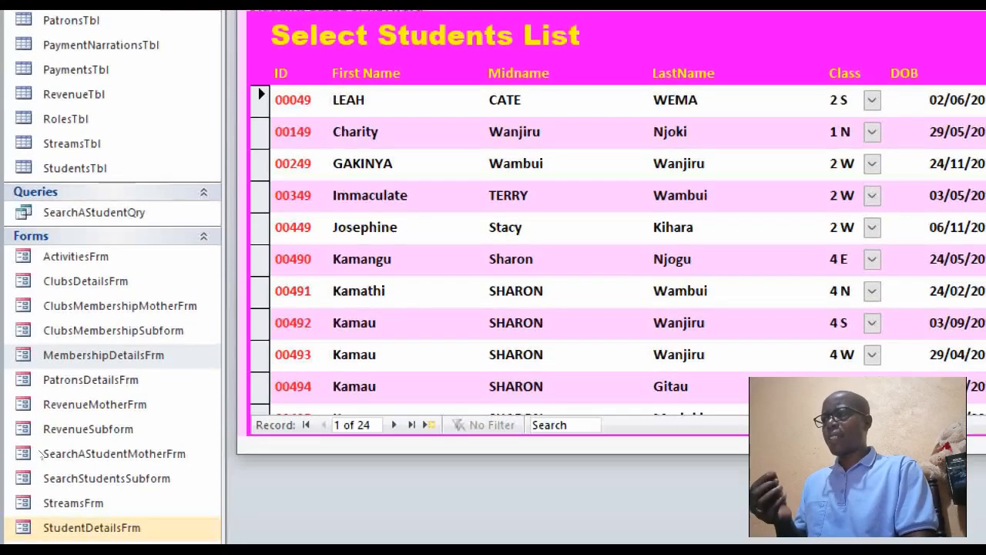
Open StudentDetailsFrm to view the registration form, move its window down slightly, and close it
double_click(87, 535)
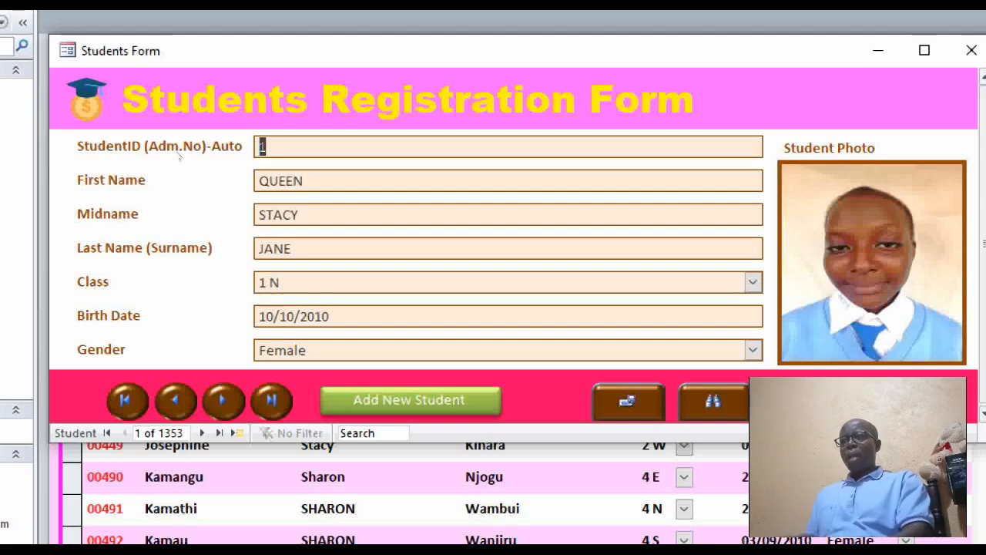
left_click_drag(310, 54, 324, 87)
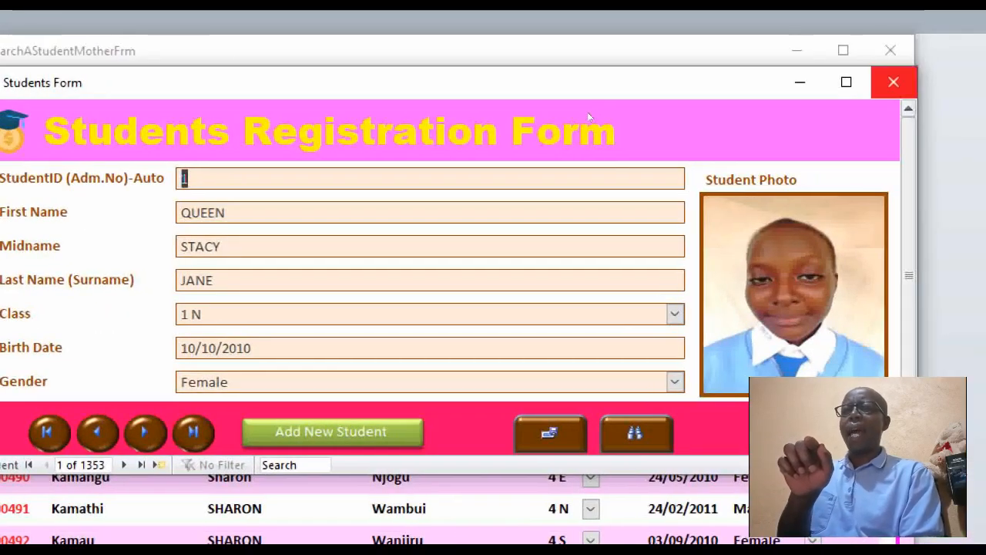
left_click(894, 82)
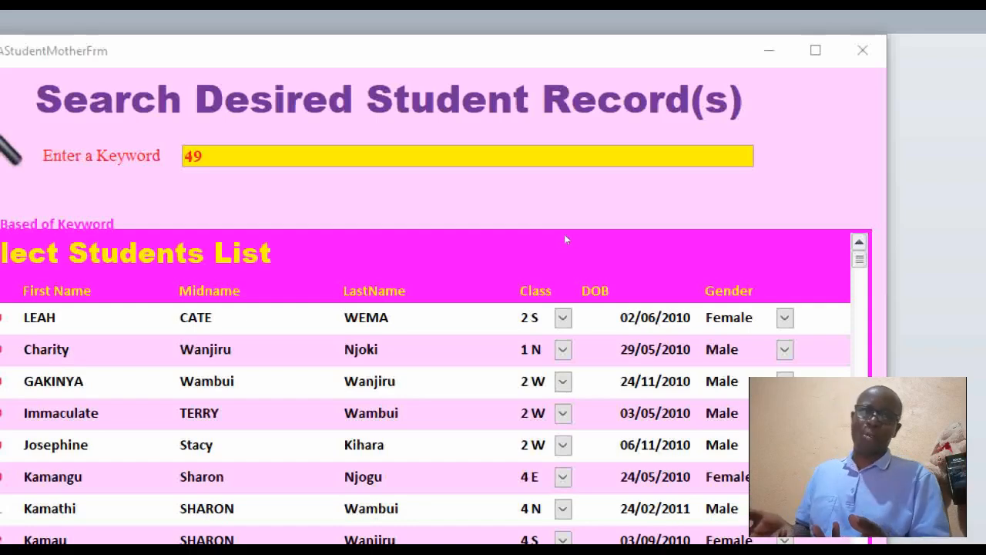
Switch SearchAStudentMotherFrm to Design View and widen the students list subform
right_click(575, 47)
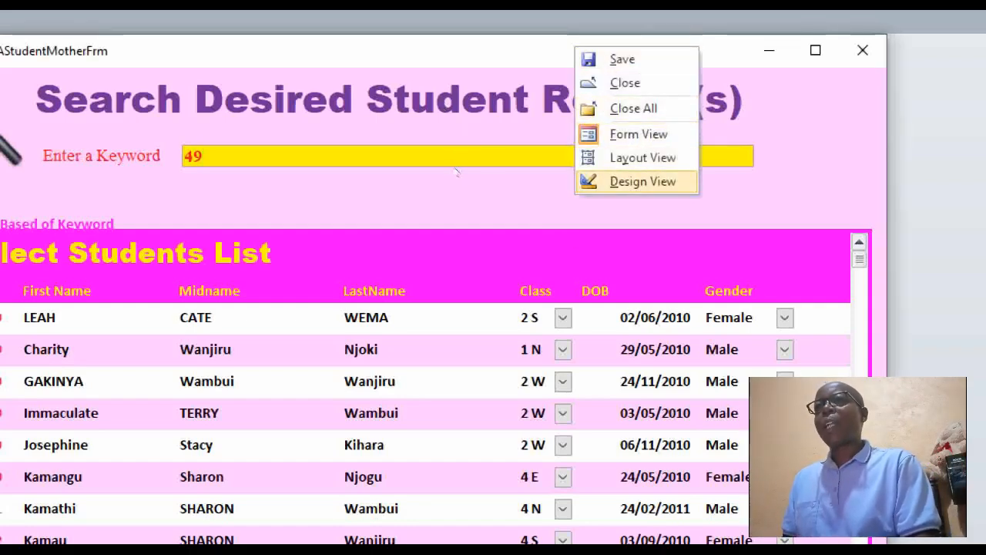
left_click(643, 181)
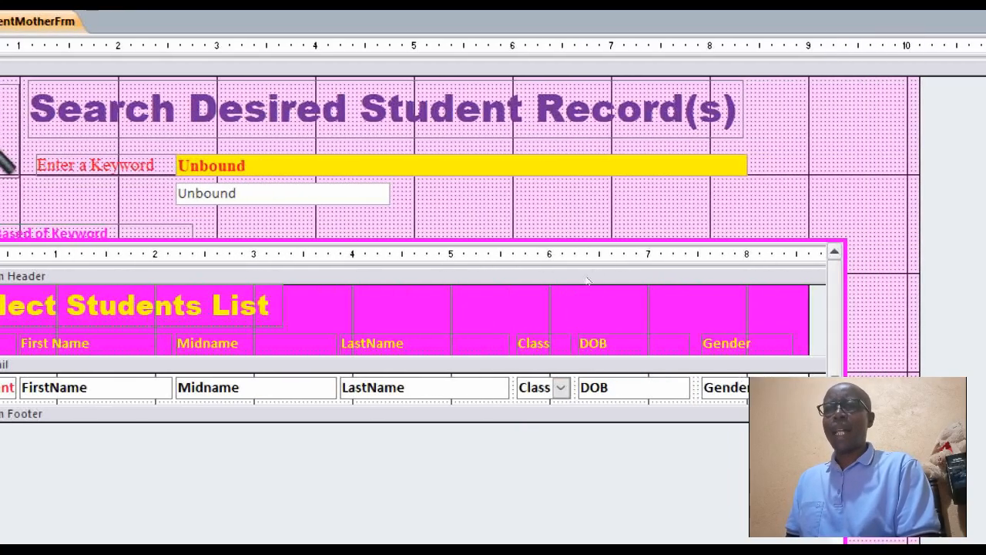
left_click(616, 249)
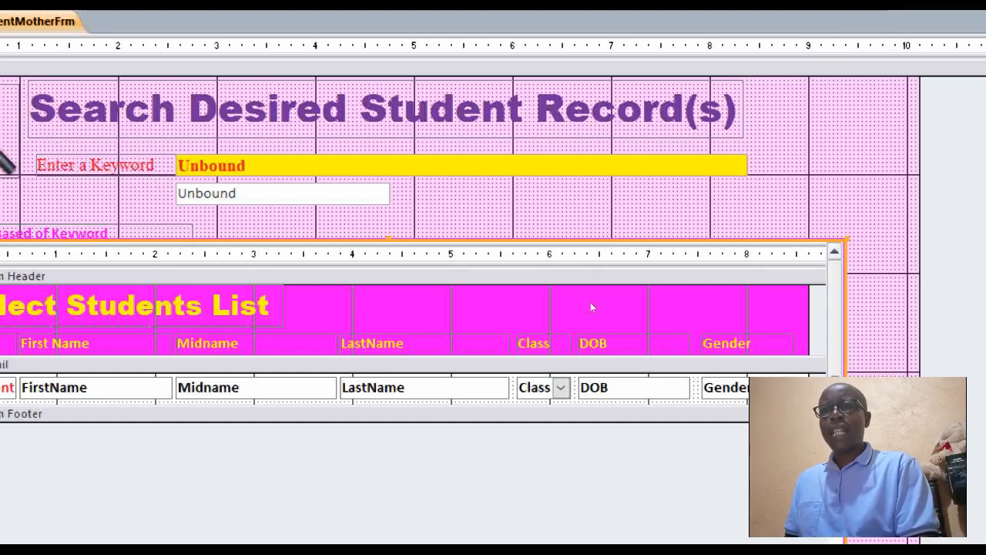
left_click_drag(587, 302, 684, 301)
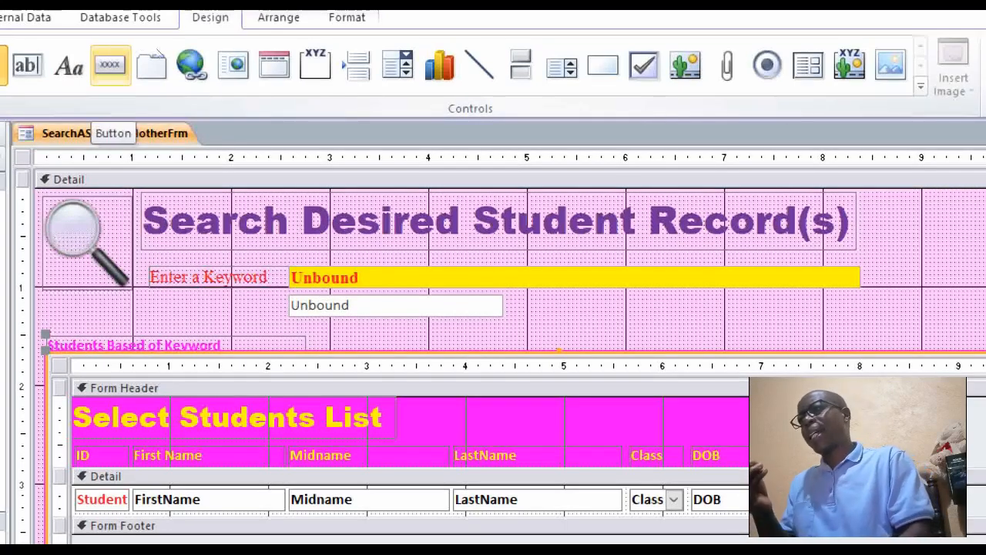
Add a command button just below the yellow keyword box and assign it the Open Form action from Form Operations
left_click(111, 65)
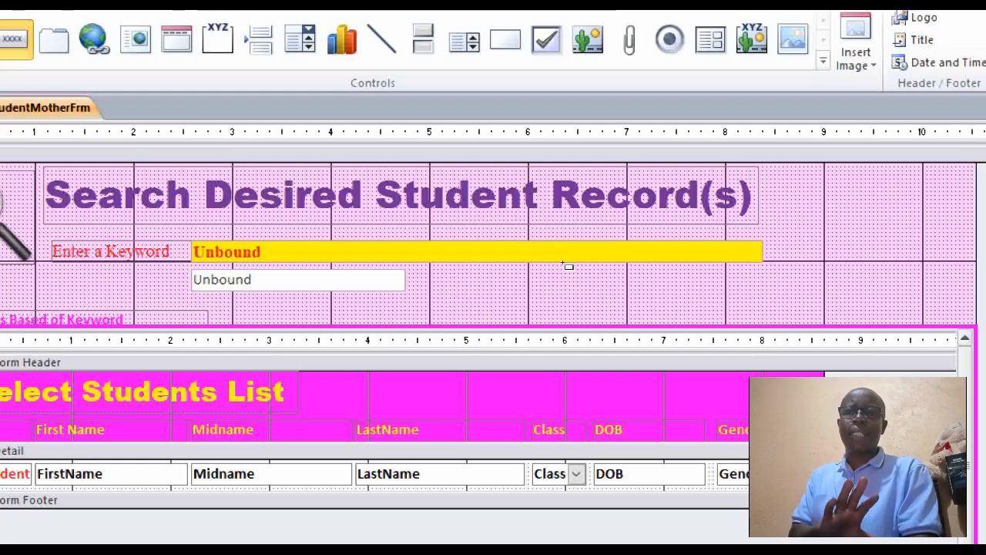
left_click(563, 262)
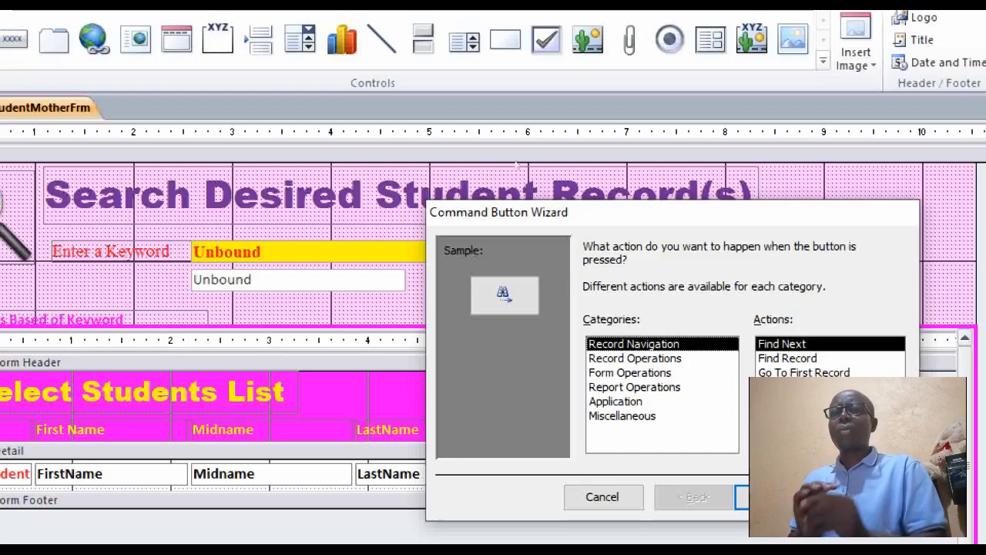
left_click_drag(509, 212, 204, 159)
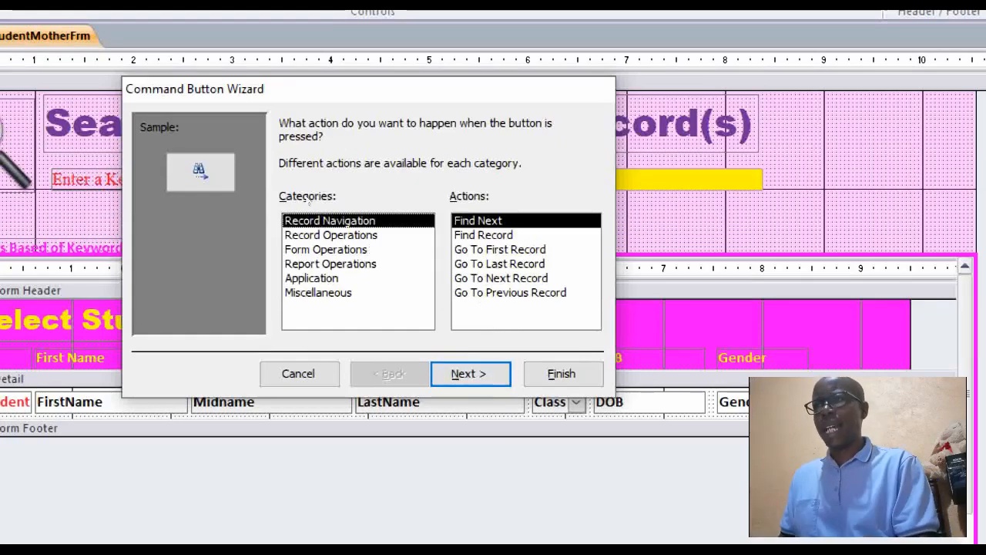
key("Down")
key("Down")
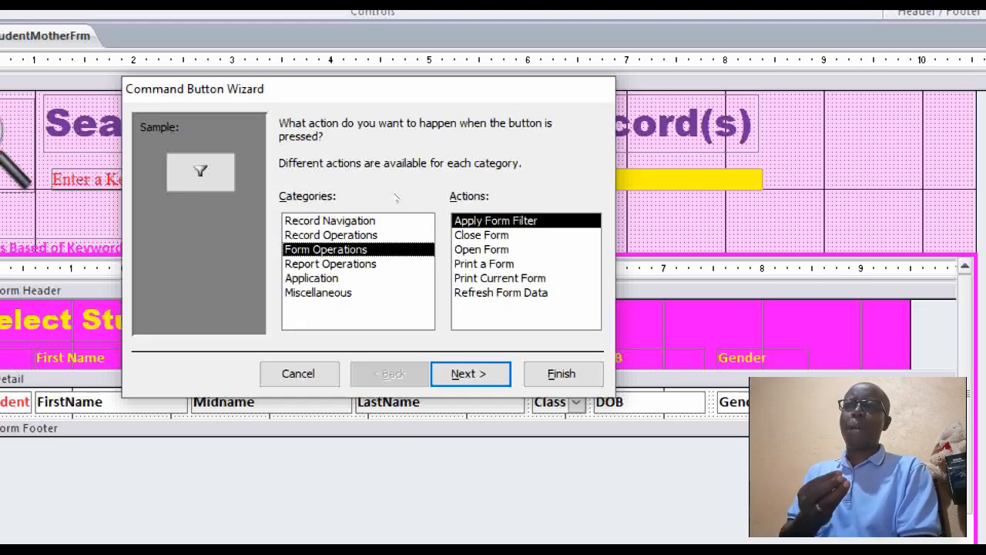
key("Down")
key("Down")
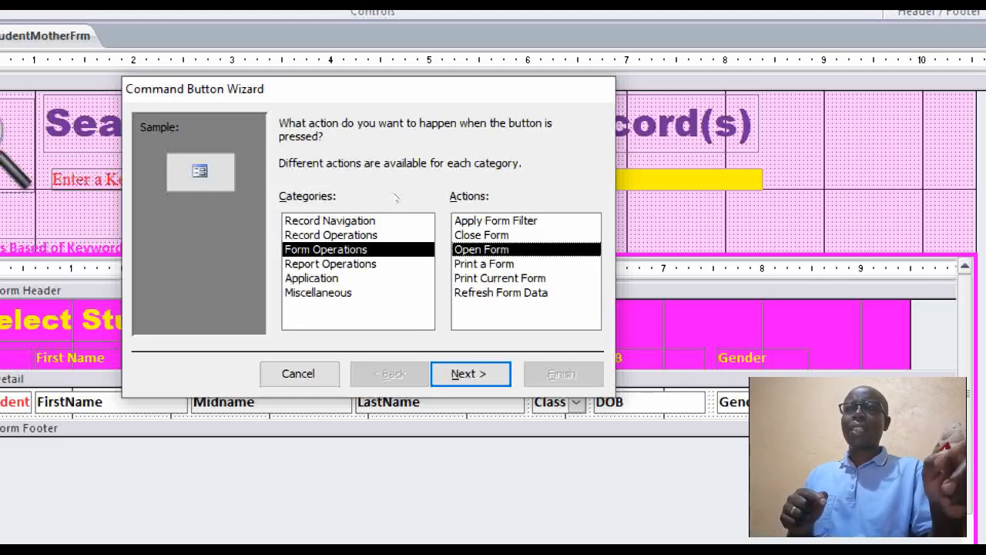
key("Return")
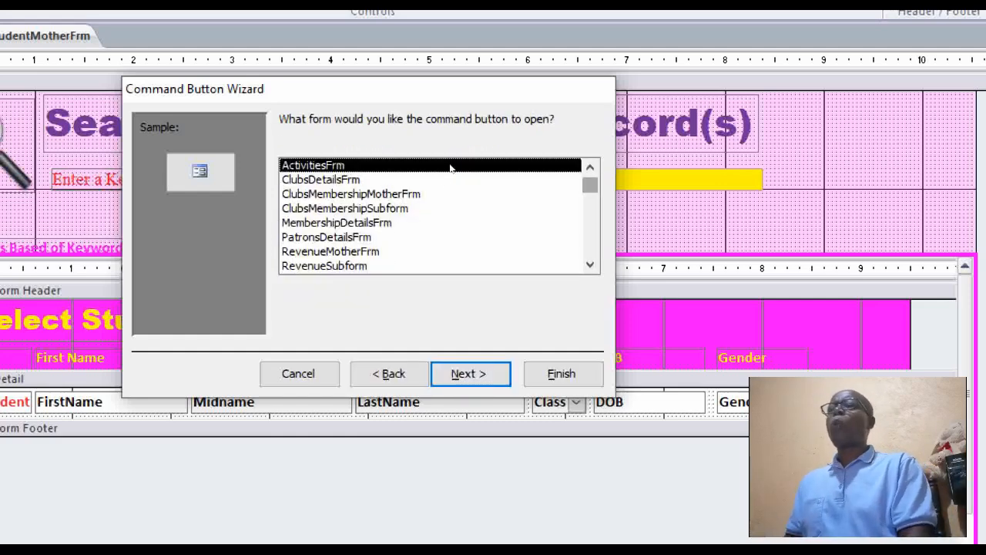
Make the button open StudentDetailsFrm and find specific data to display
scroll(452, 185, "down", 2)
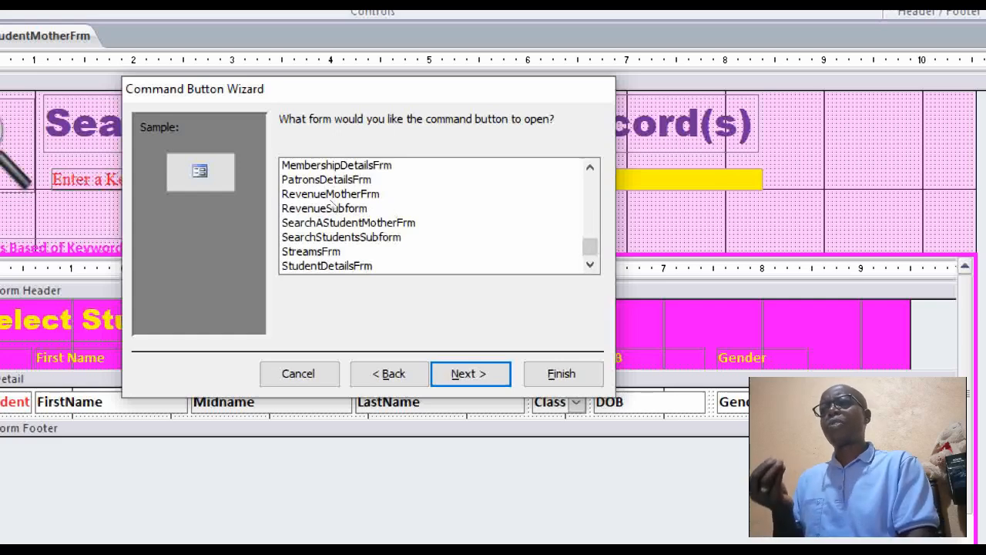
left_click(333, 266)
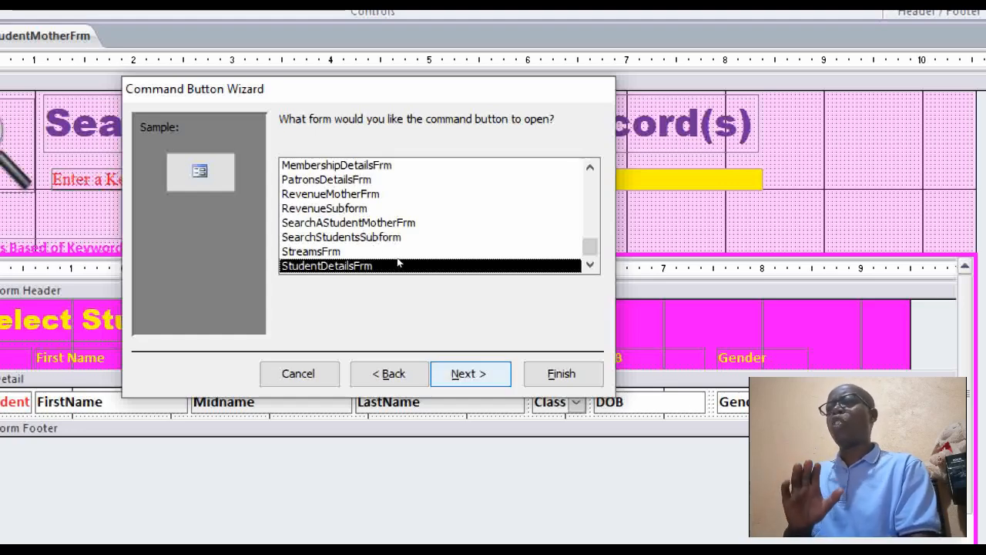
key("Return")
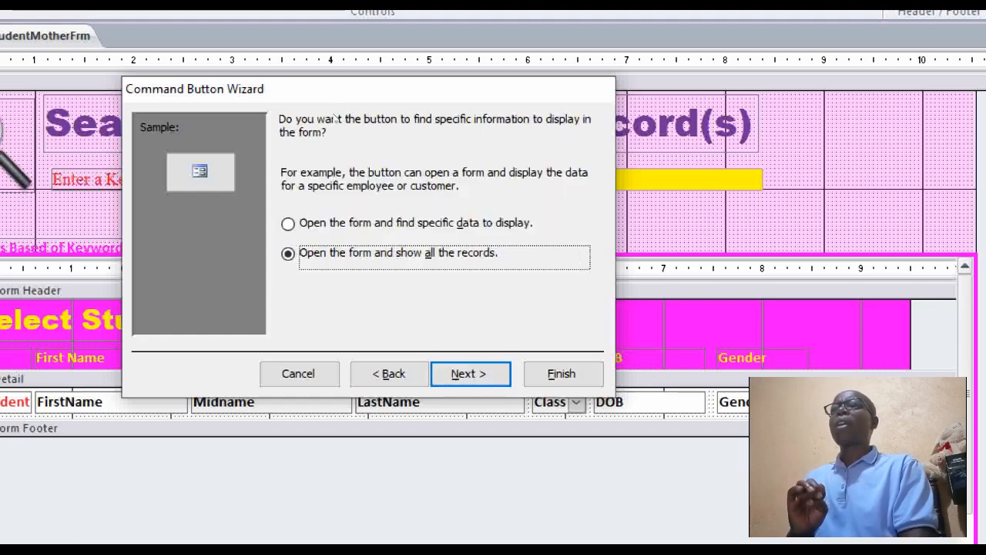
left_click_drag(337, 96, 346, 124)
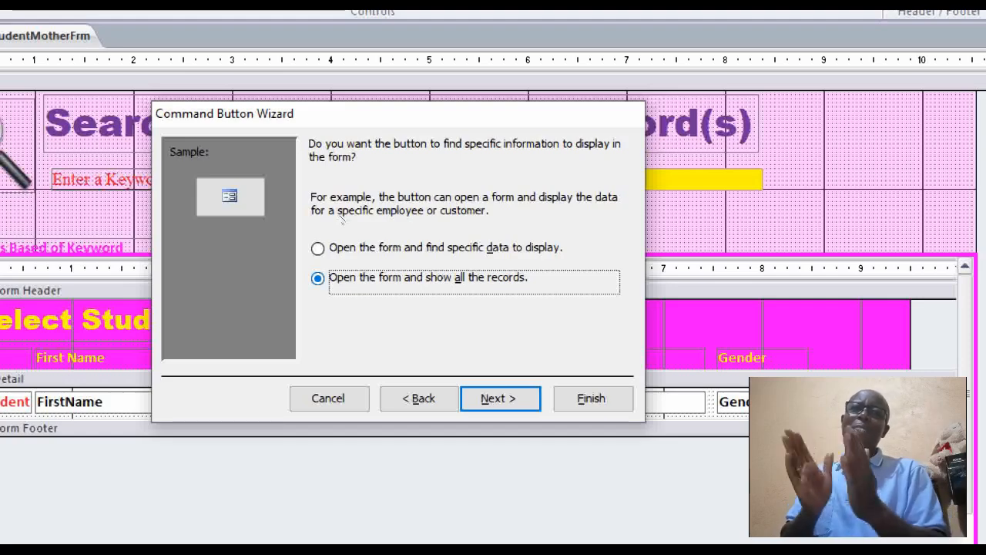
key("Up")
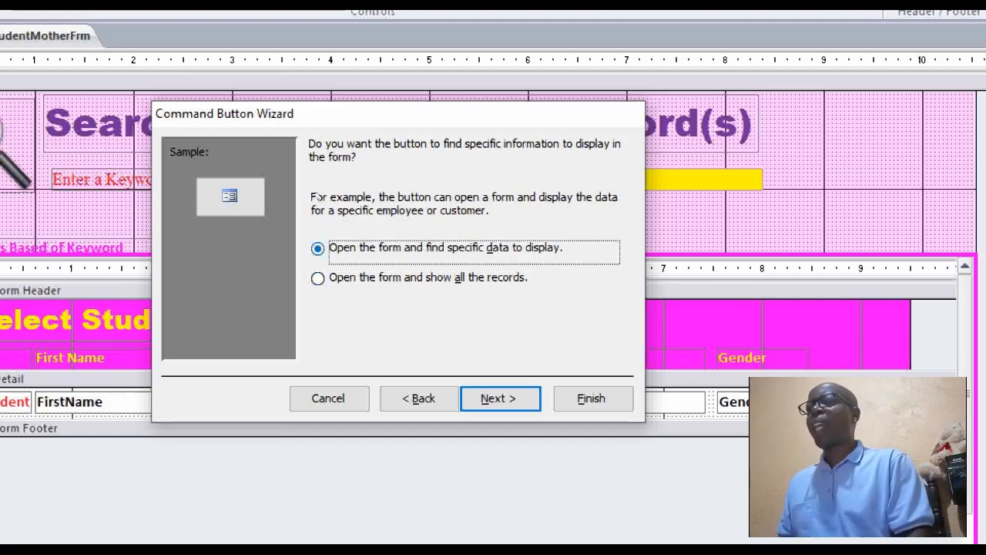
key("Return")
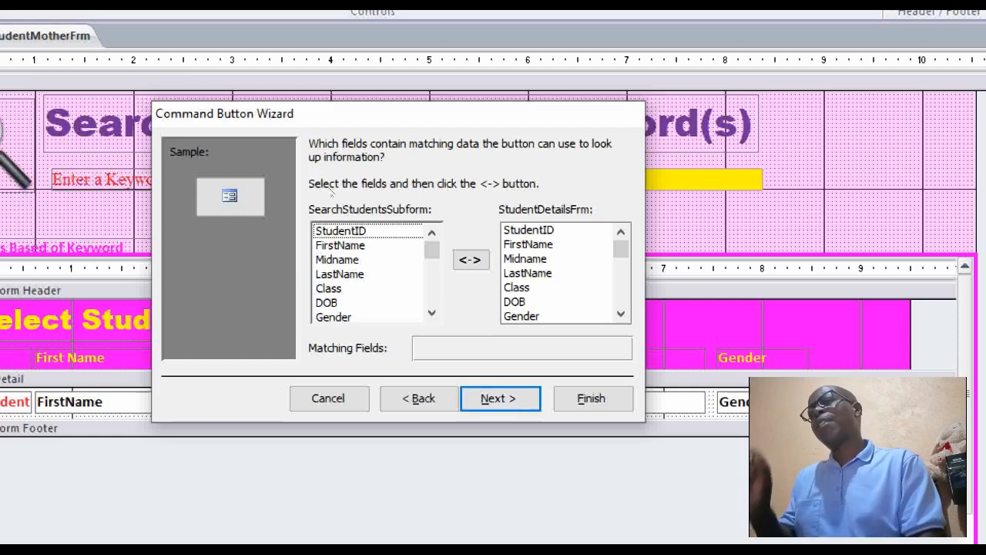
Match StudentID in SearchStudentsSubform to StudentID in StudentDetailsFrm as the button's lookup fields, and continue to the button's appearance options
left_click(341, 231)
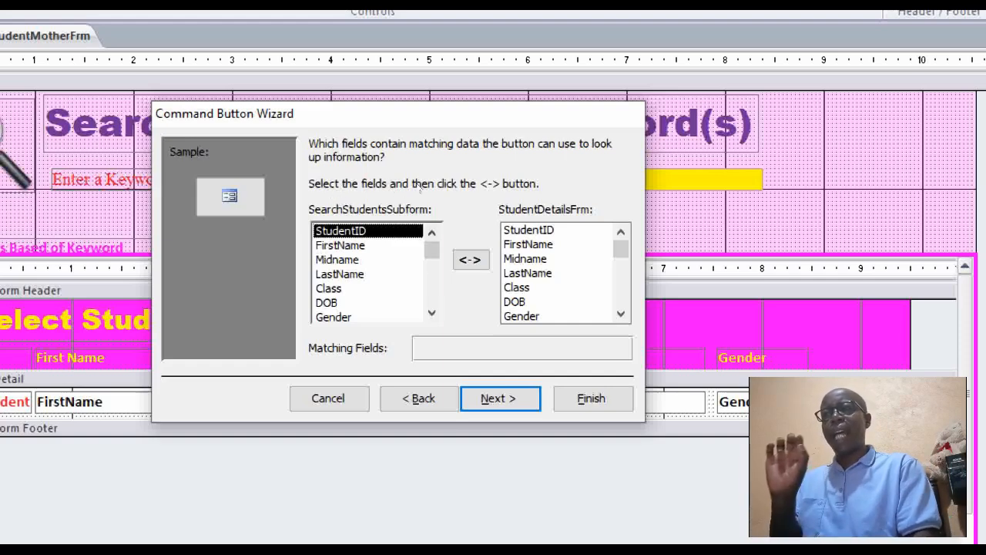
left_click(528, 230)
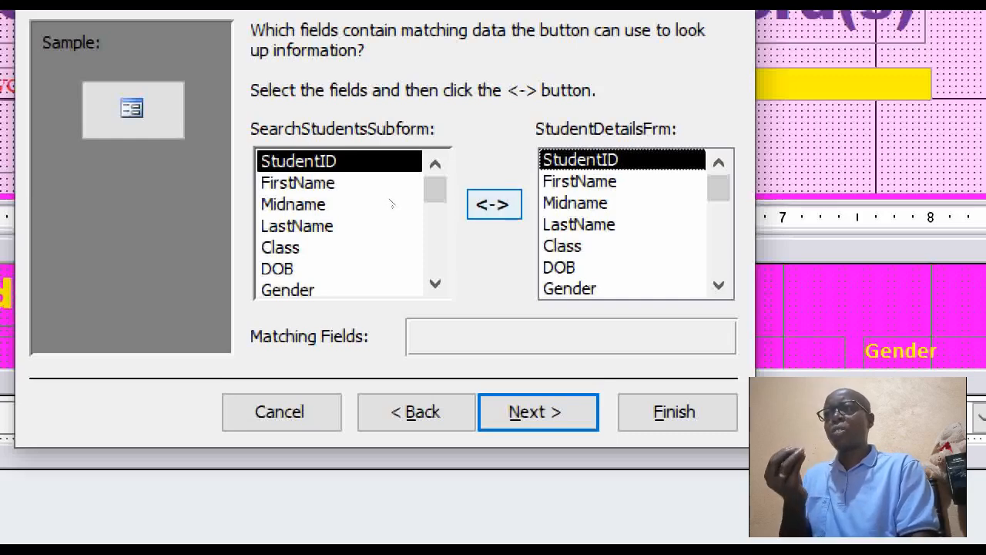
left_click(494, 204)
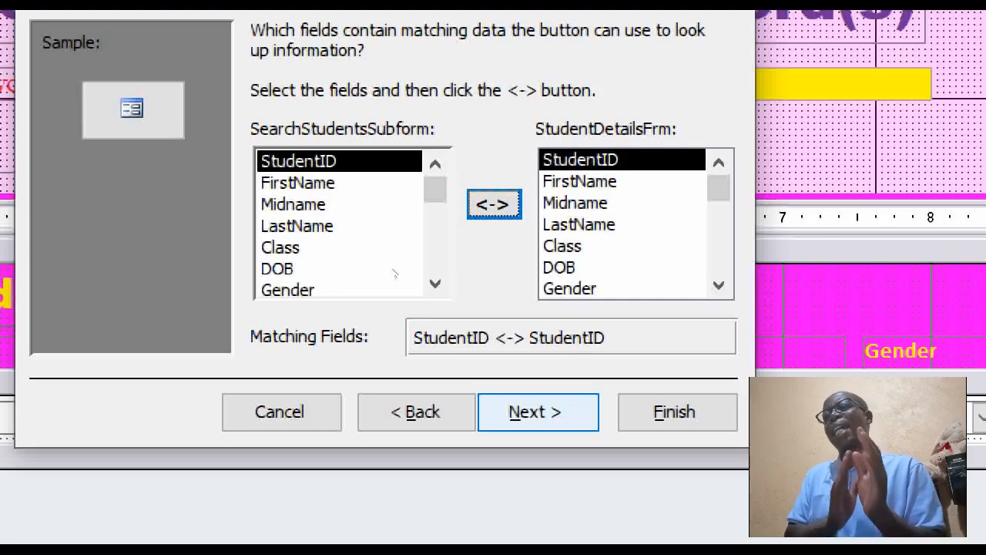
key("Return")
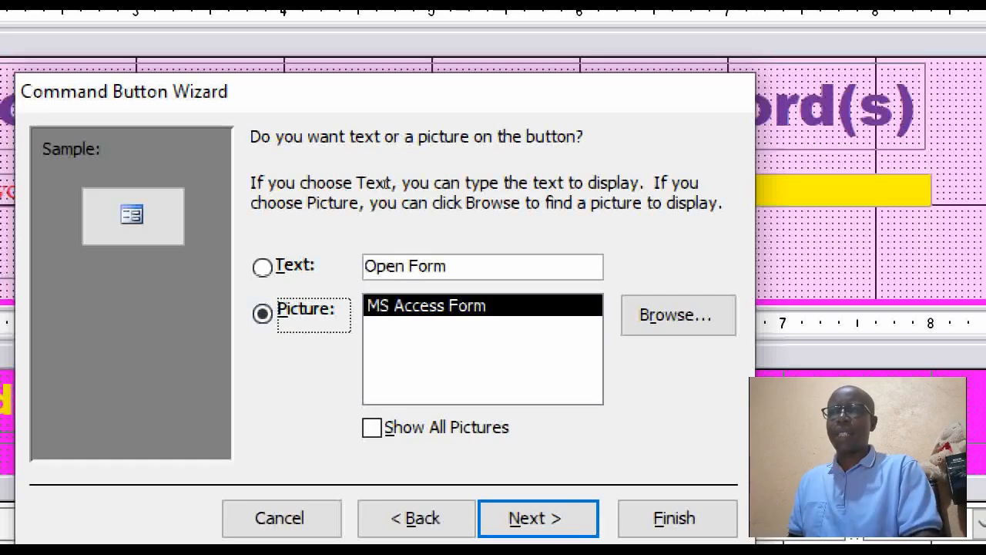
Give the button the text Details, name it cmdShowDetails, and finish creating it
key("alt+t")
type("De")
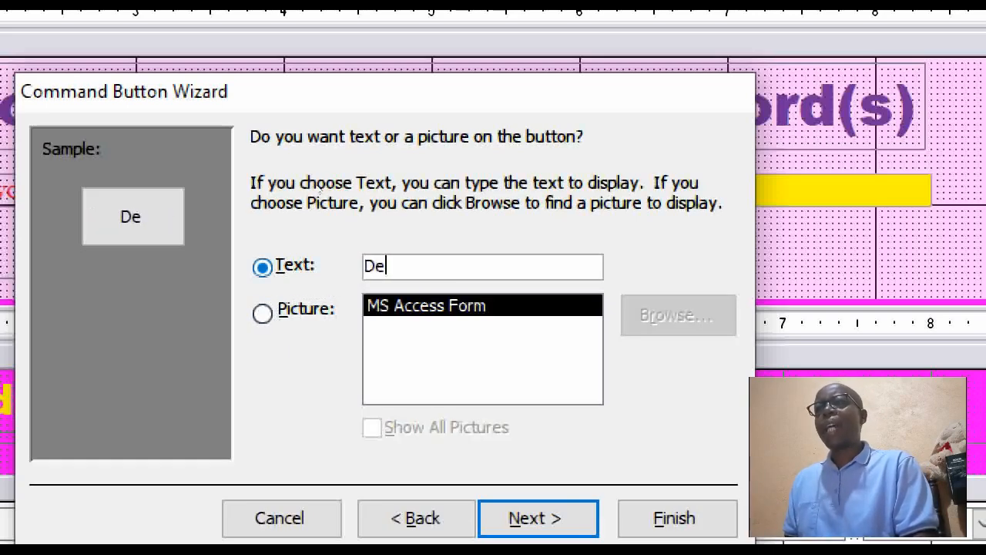
type("tails")
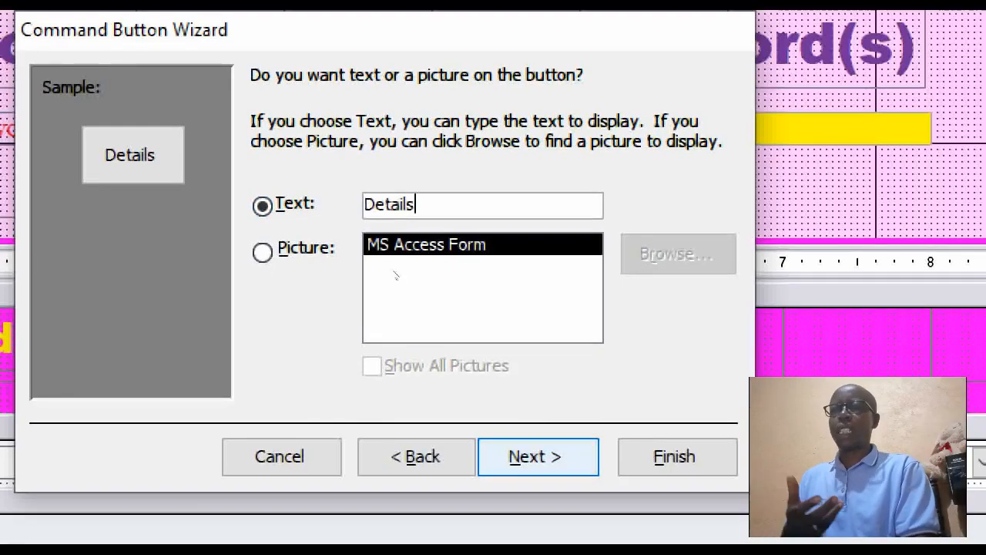
key("Return")
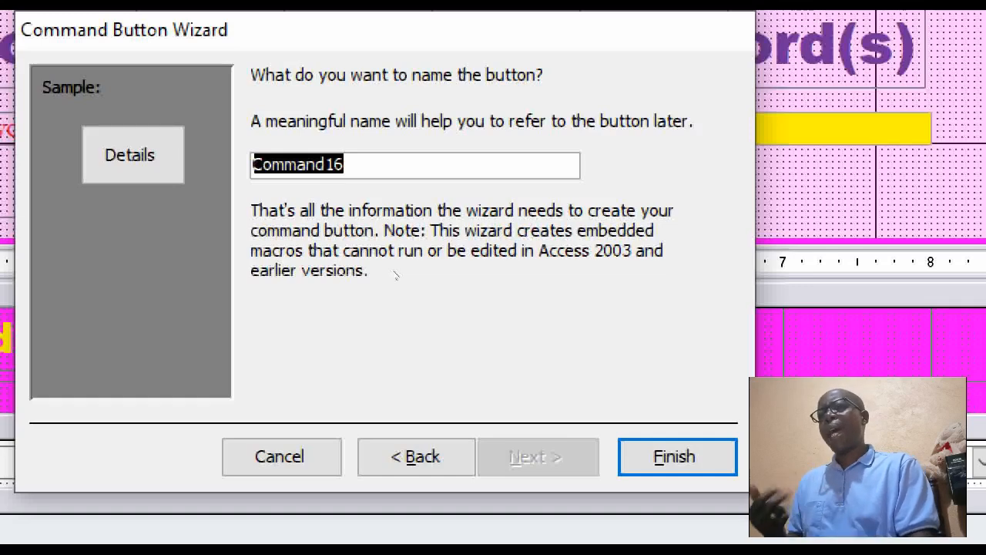
type("cmd")
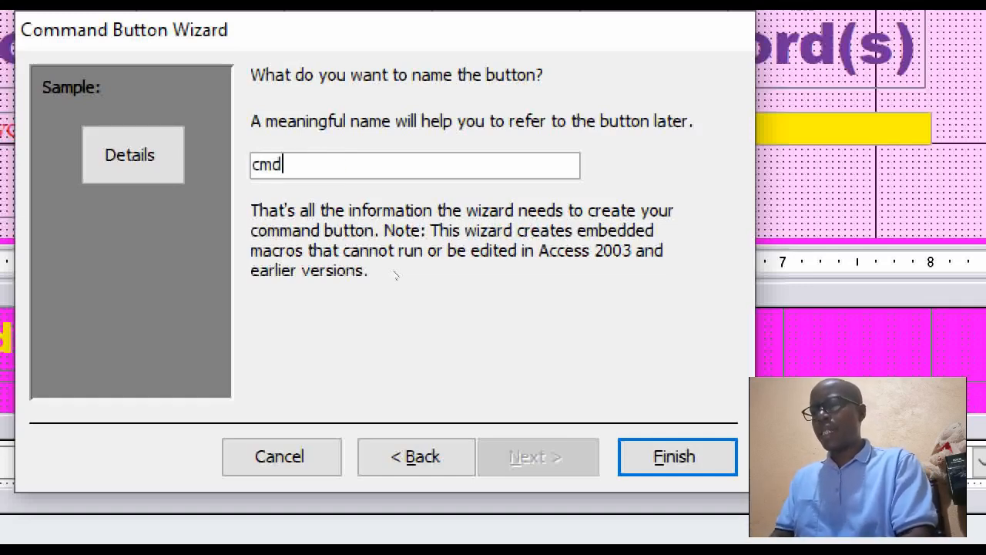
type("ShowD")
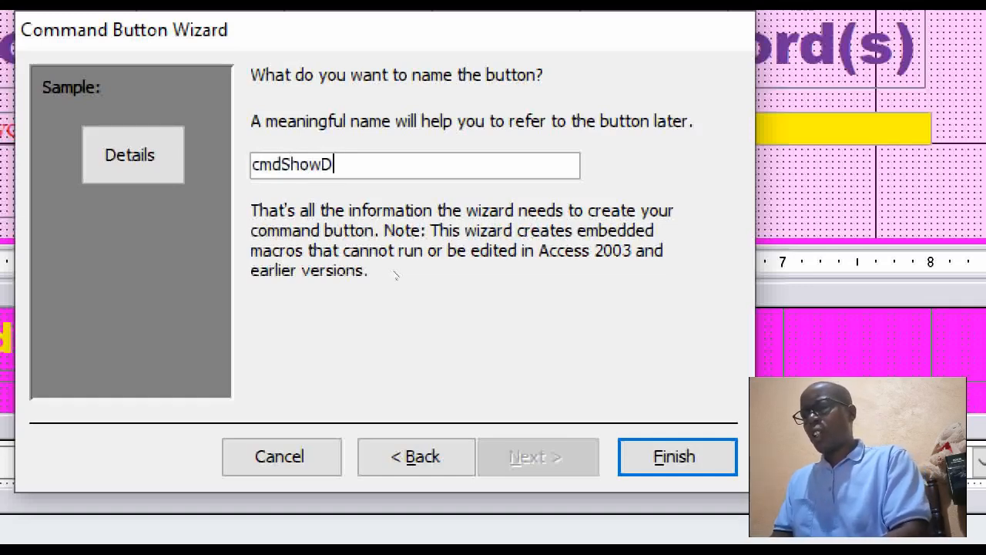
type("etails")
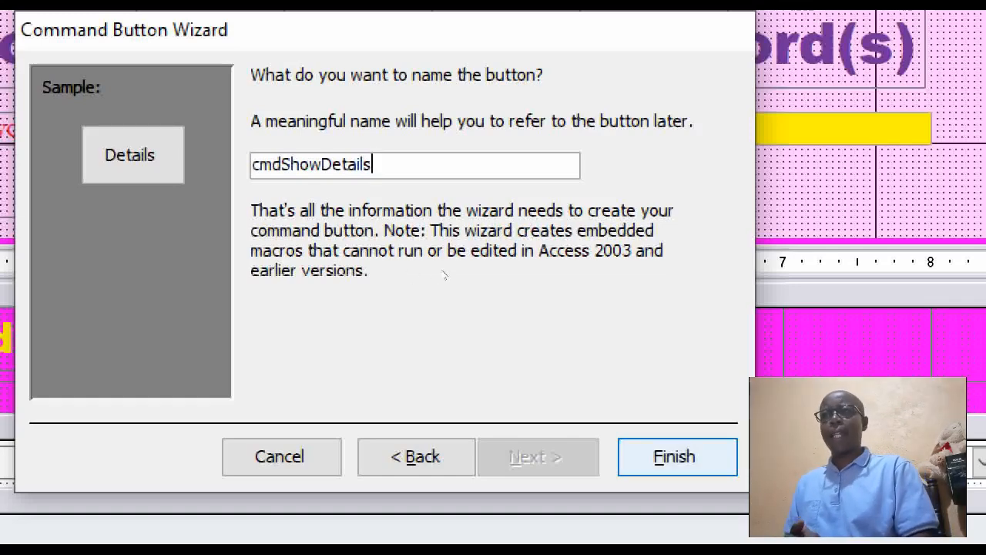
key("Return")
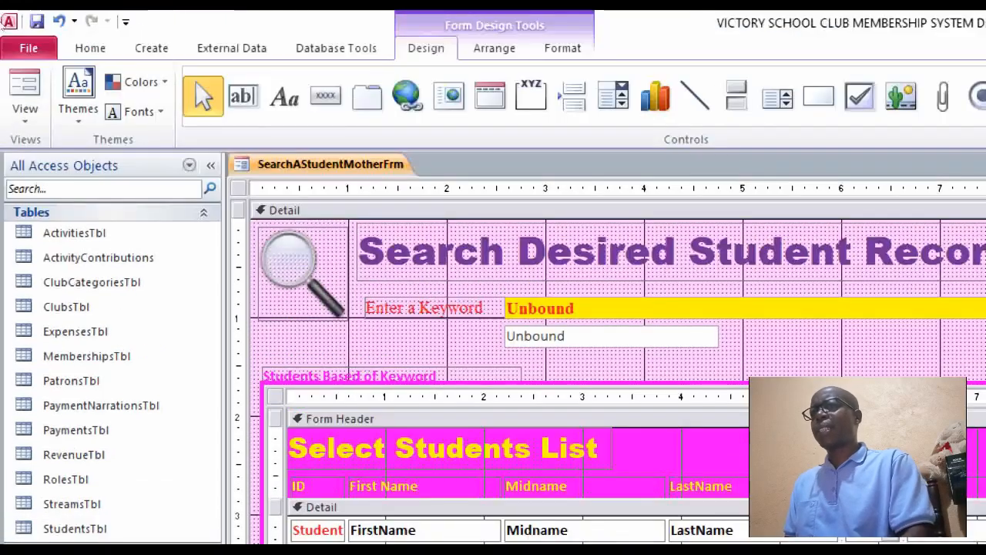
Test the search form's Details buttons in Form View by opening the records of the first and sixth listed students
left_click(23, 88)
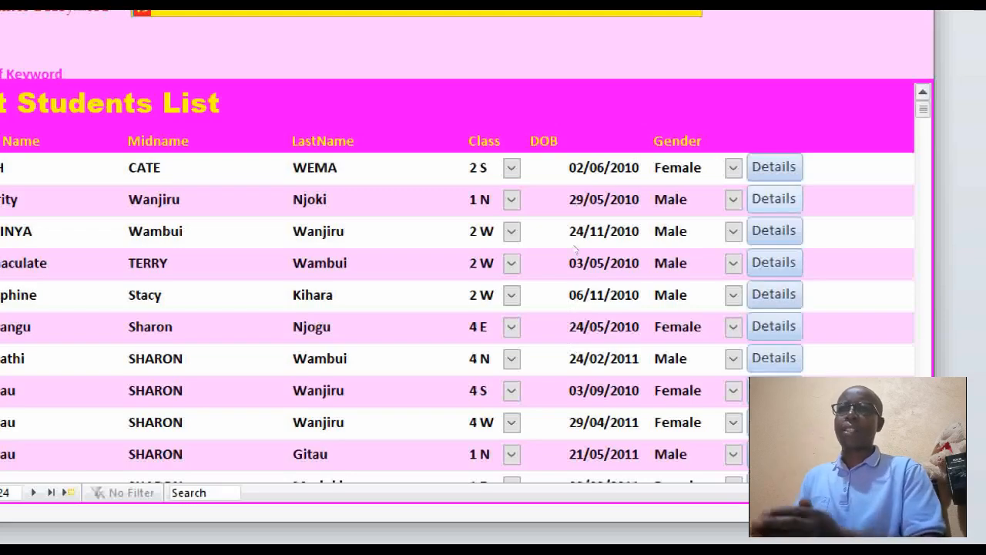
left_click(774, 168)
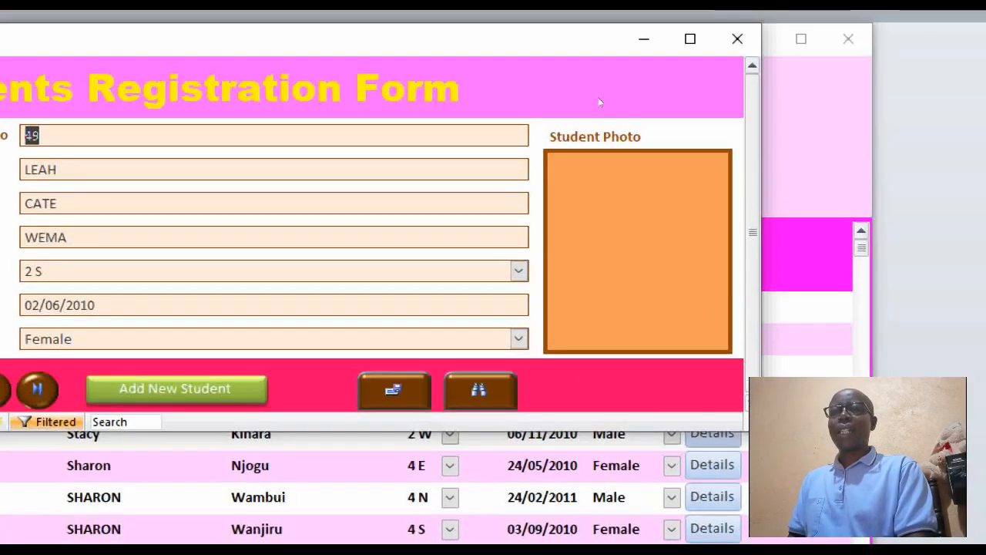
left_click(738, 39)
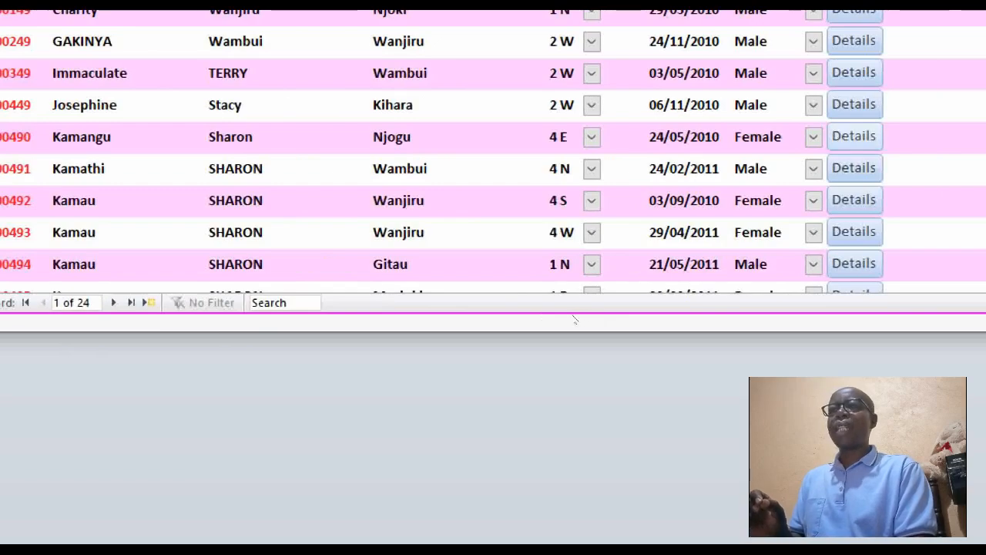
left_click(854, 137)
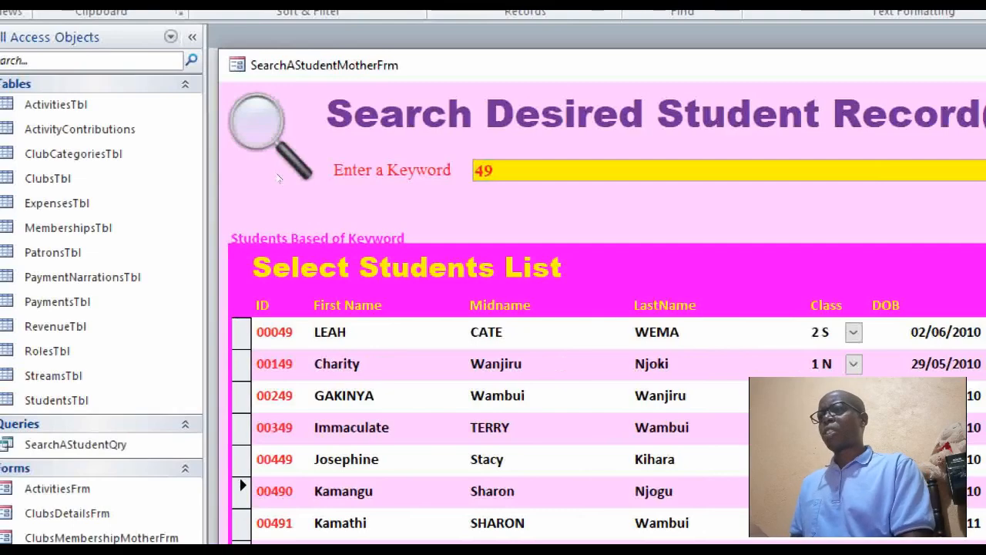
Return SearchAStudentMotherFrm to Design View, and open ClubsMembershipMotherFrm to review its layout before closing it
right_click(537, 212)
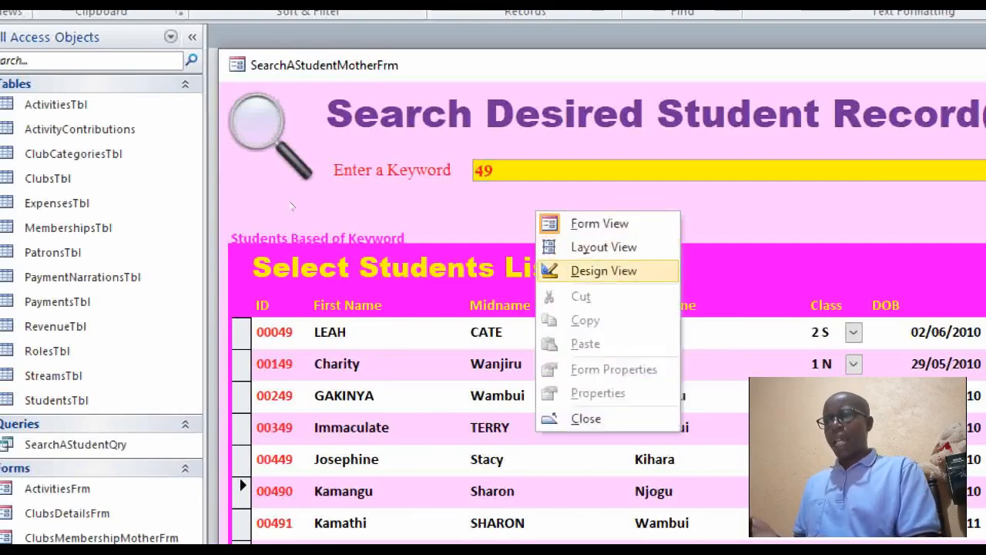
key("Return")
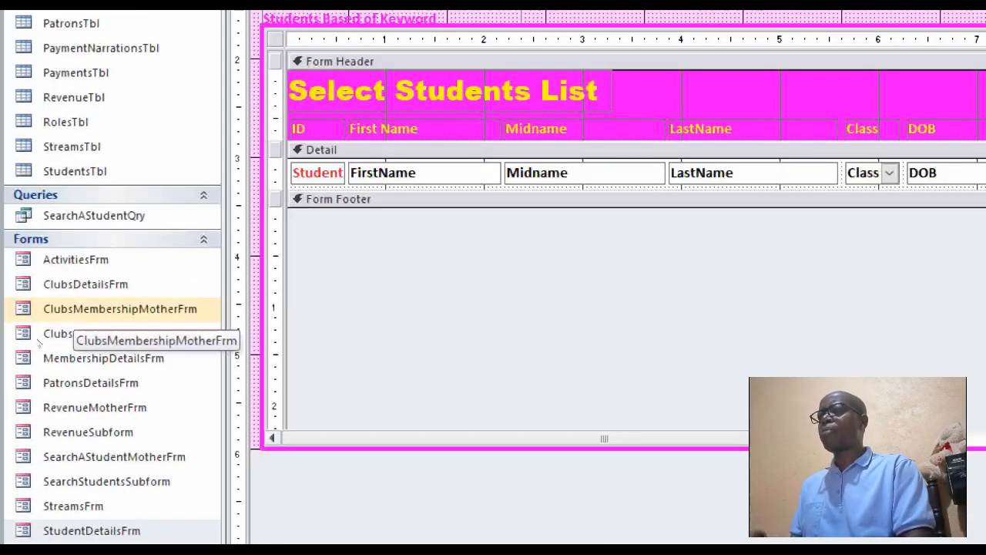
double_click(115, 308)
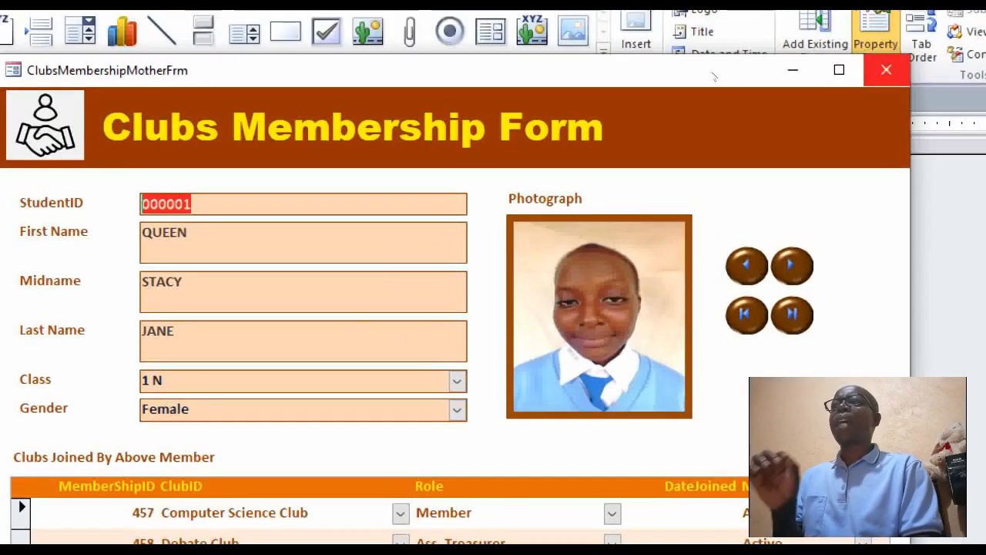
left_click(887, 70)
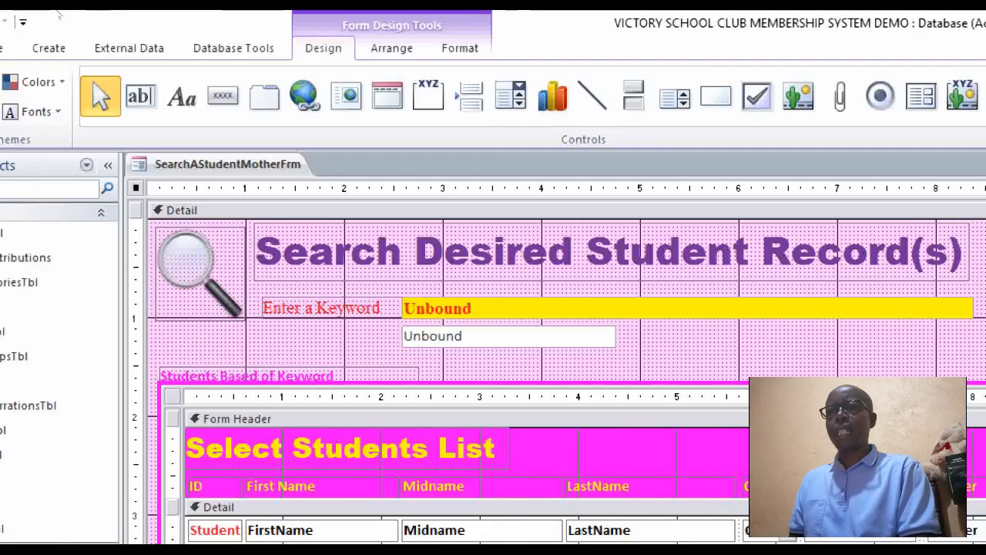
Add another command button to the students list subform and assign it the Open Form action from Form Operations
left_click(224, 96)
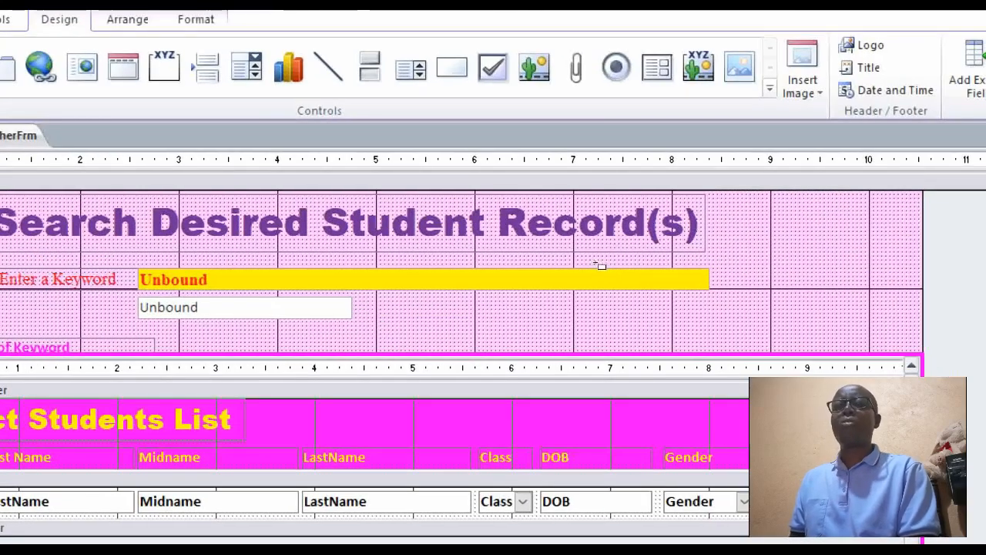
left_click(596, 264)
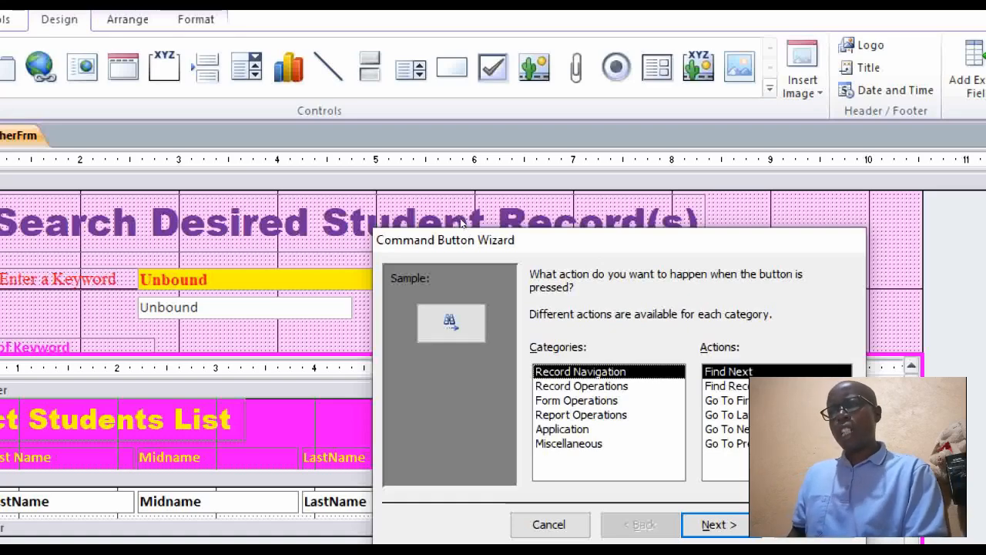
left_click_drag(471, 240, 162, 124)
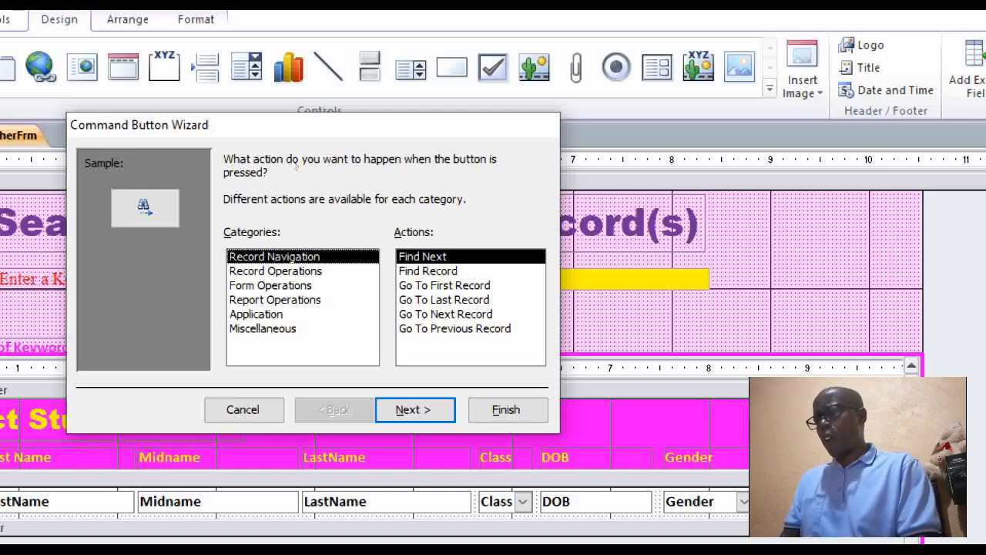
key("Down")
key("Down")
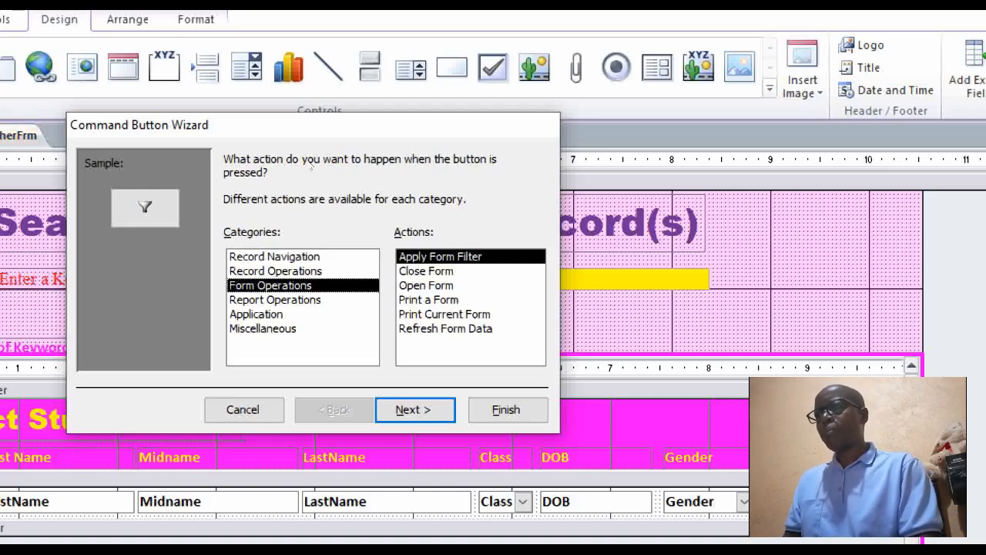
key("Down")
key("Down")
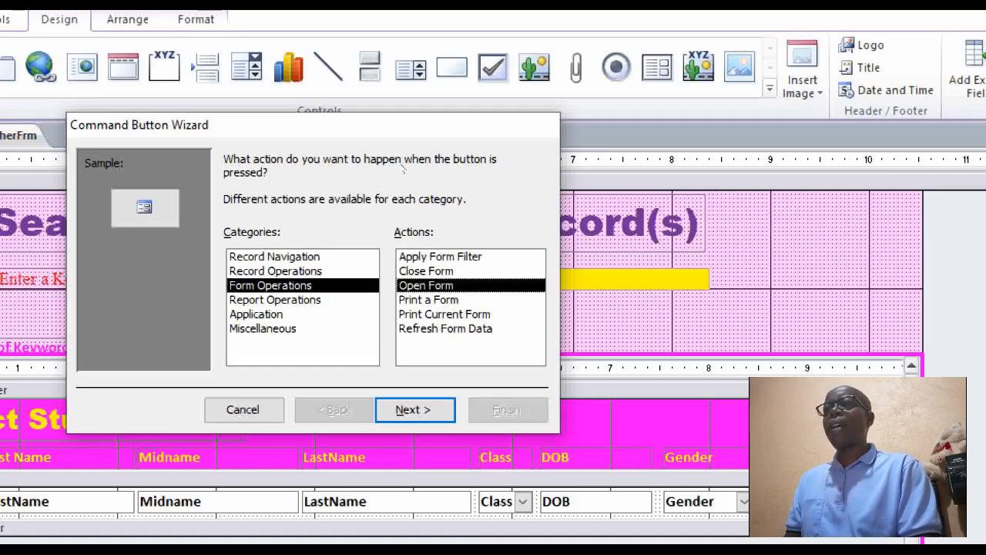
key("Return")
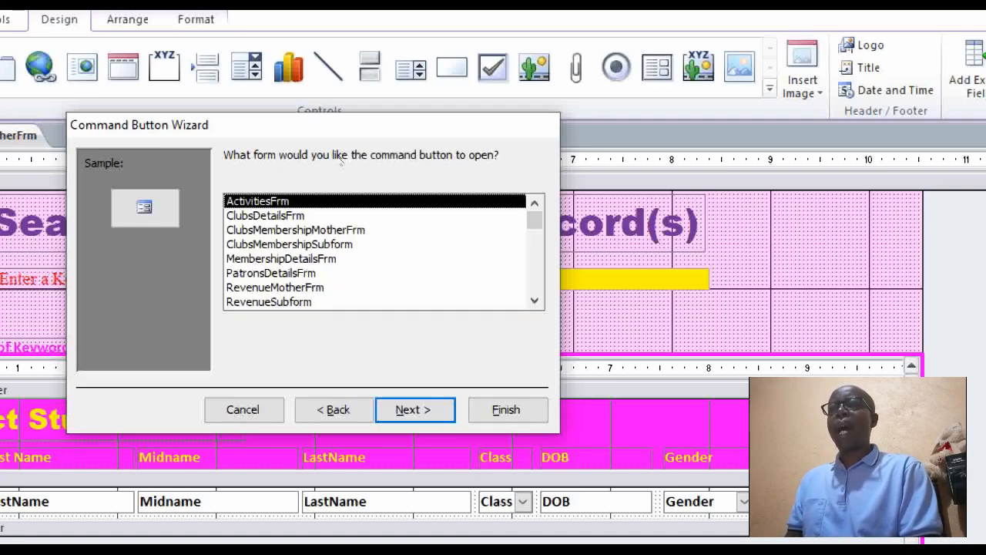
Make the new button open ClubsMembershipMotherFrm and find specific data to display
key("Down")
key("Down")
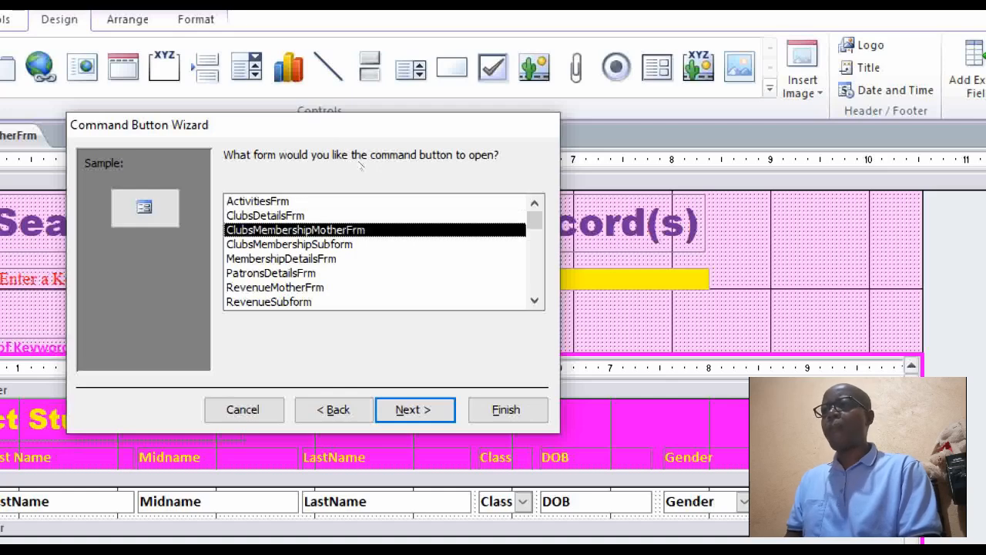
key("Return")
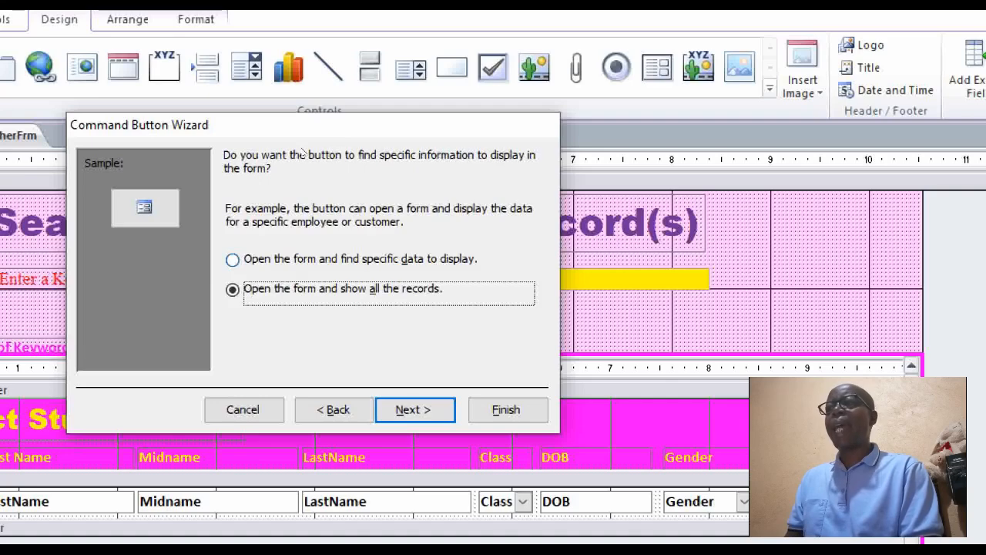
key("Up")
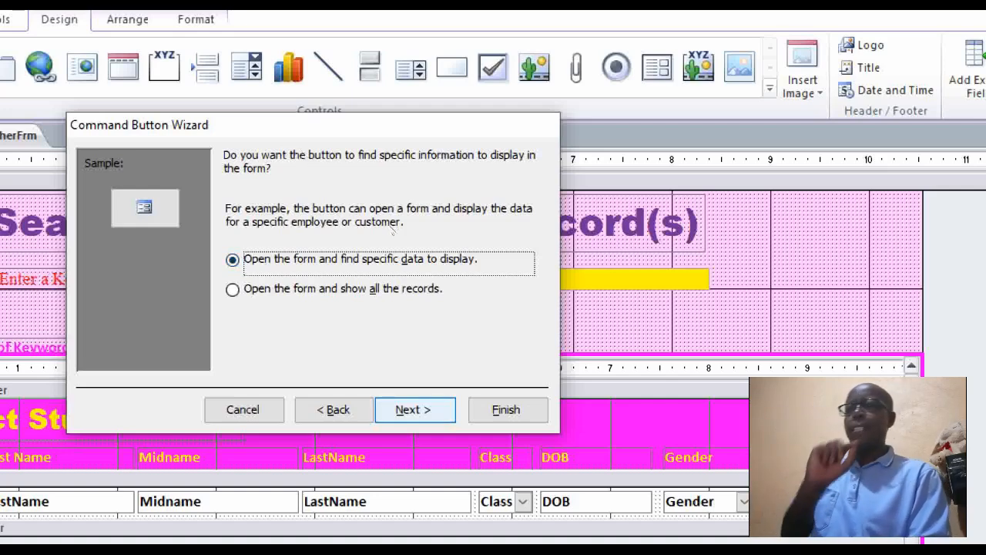
key("Return")
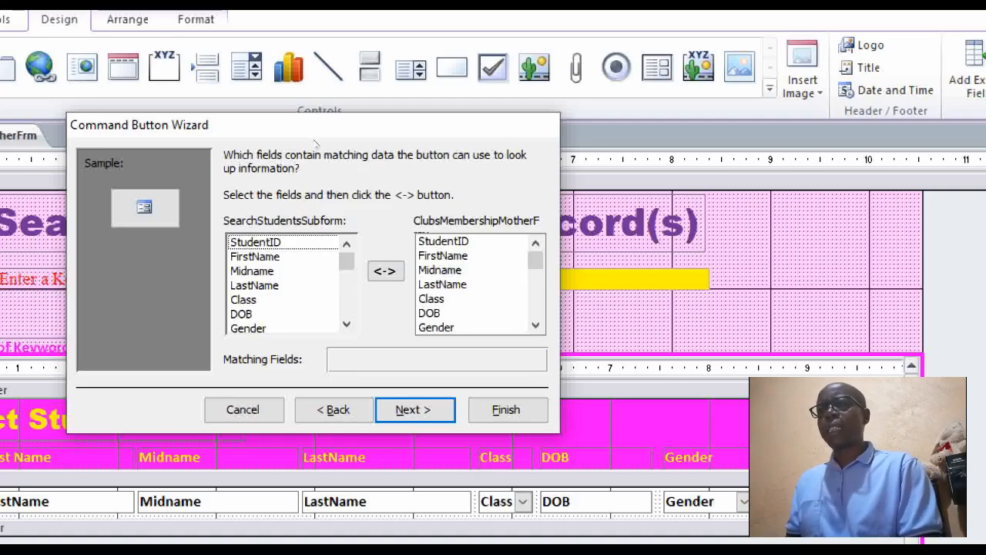
Match StudentID in SearchStudentsSubform to StudentID in ClubsMembershipMotherFrm as the button's lookup fields
key("Down")
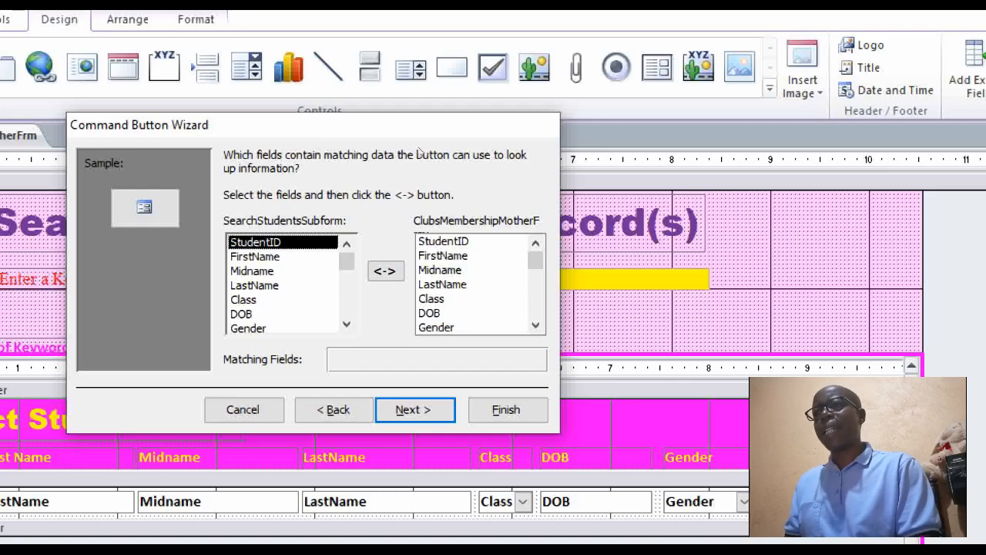
left_click(443, 242)
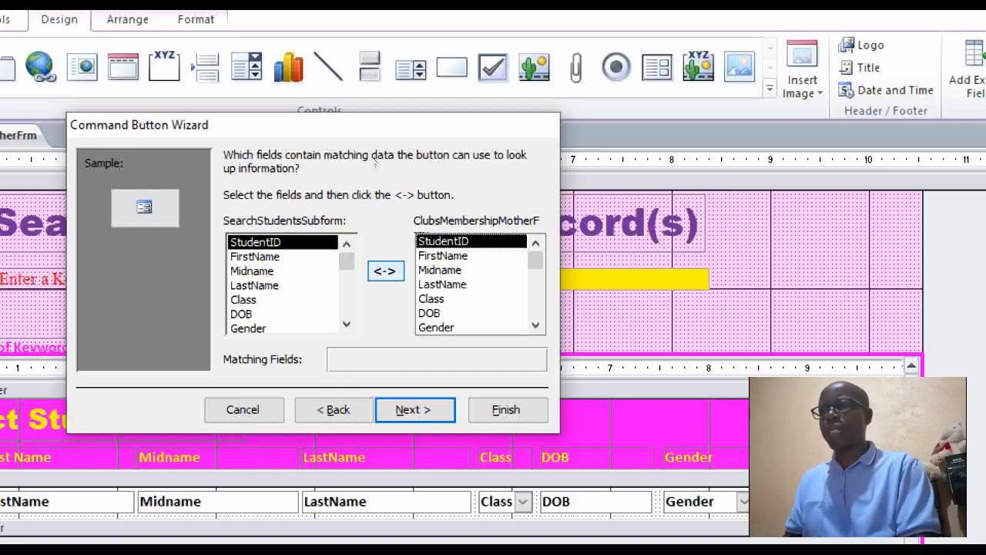
left_click(386, 271)
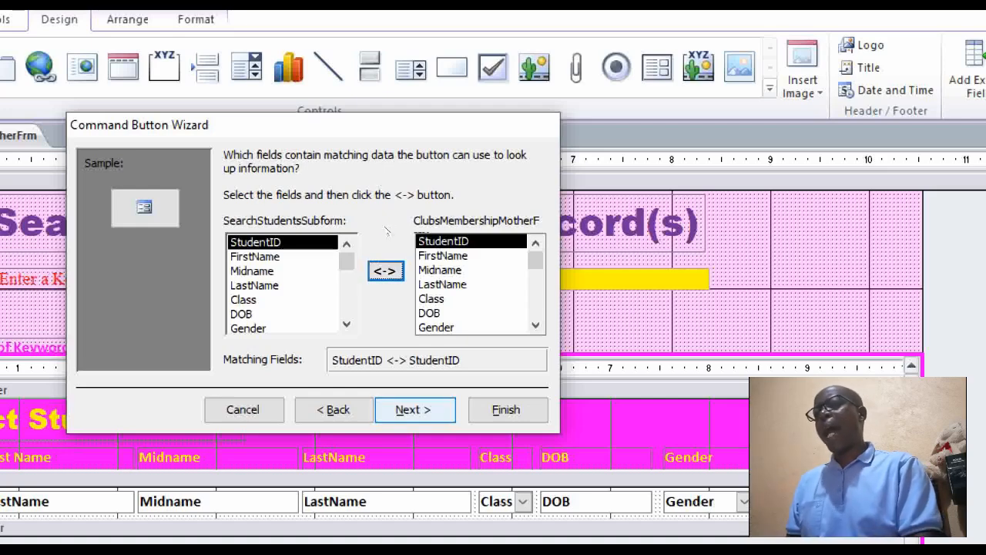
key("alt+n")
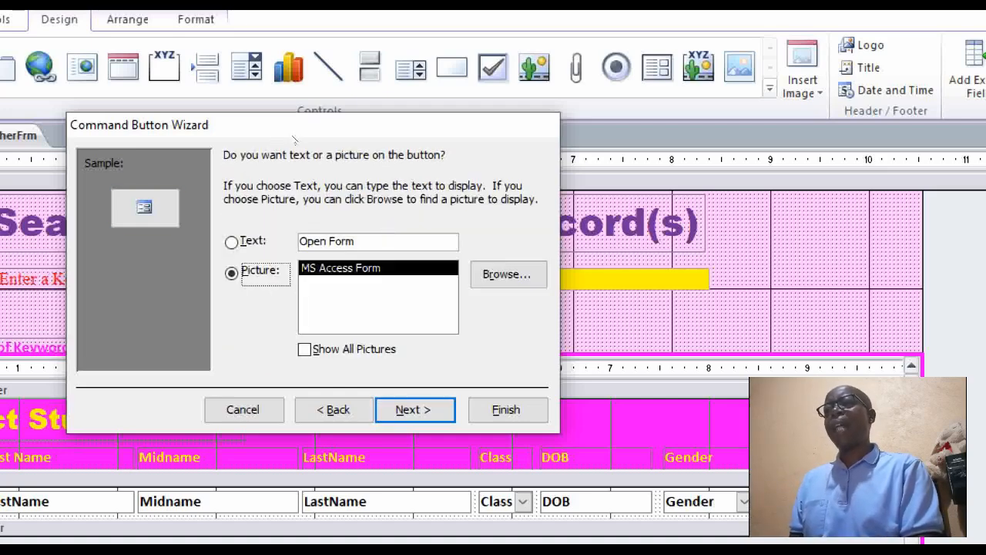
Display text instead of a picture on the new command button, using the caption Clubs
key("alt+t")
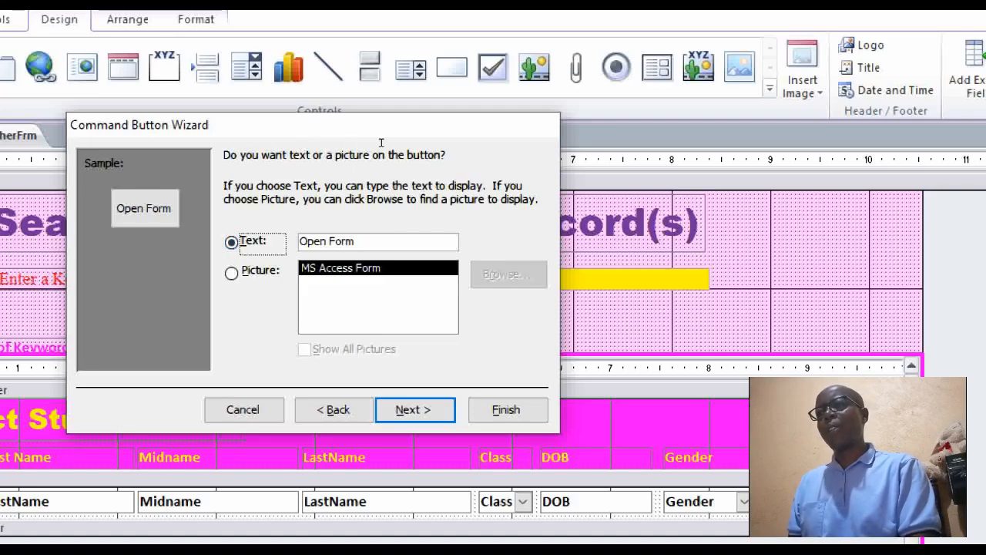
key("Tab")
type("C")
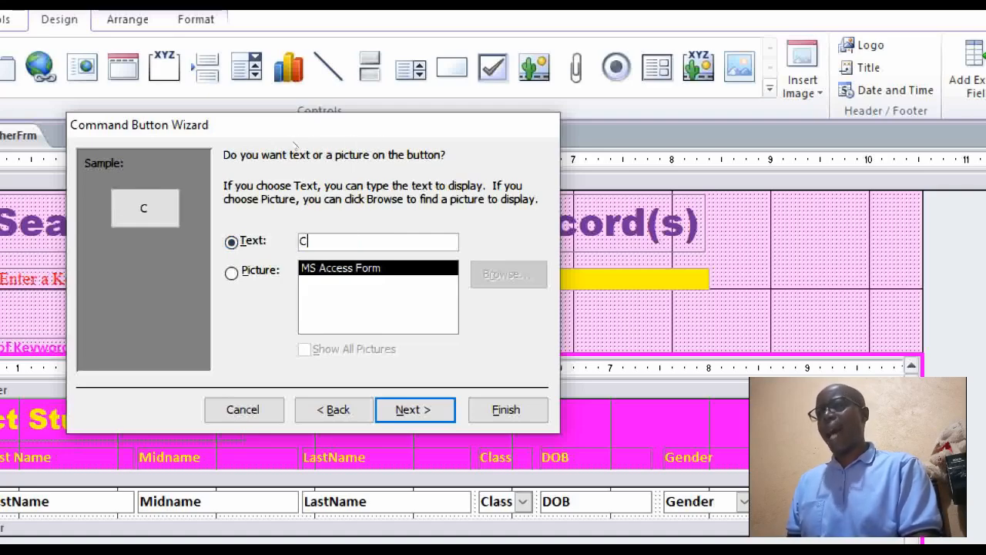
type("lu")
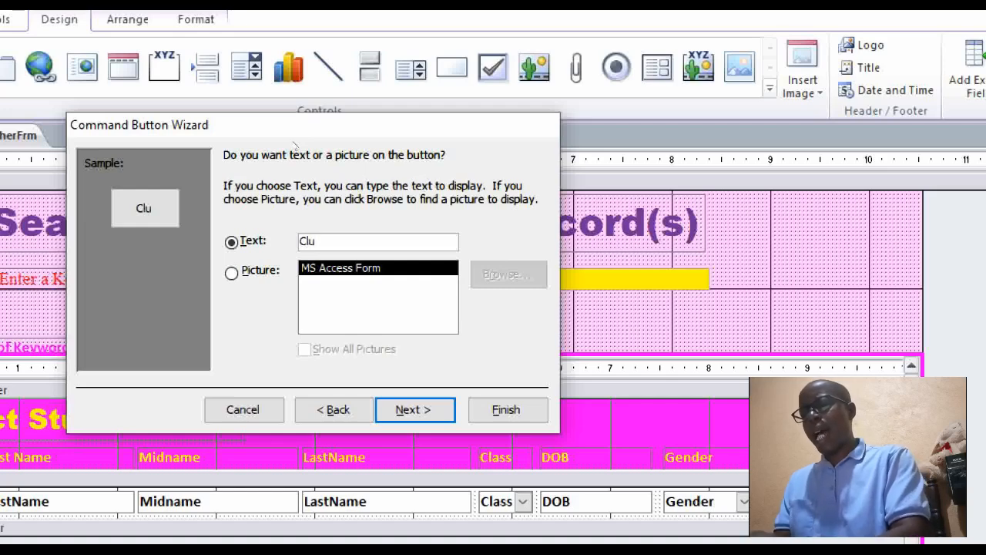
type("bs")
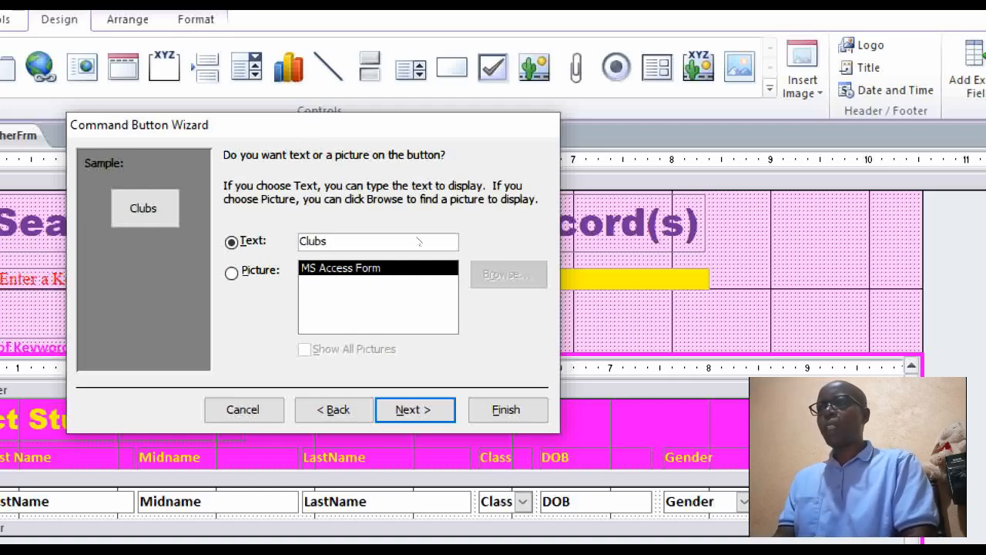
key("Return")
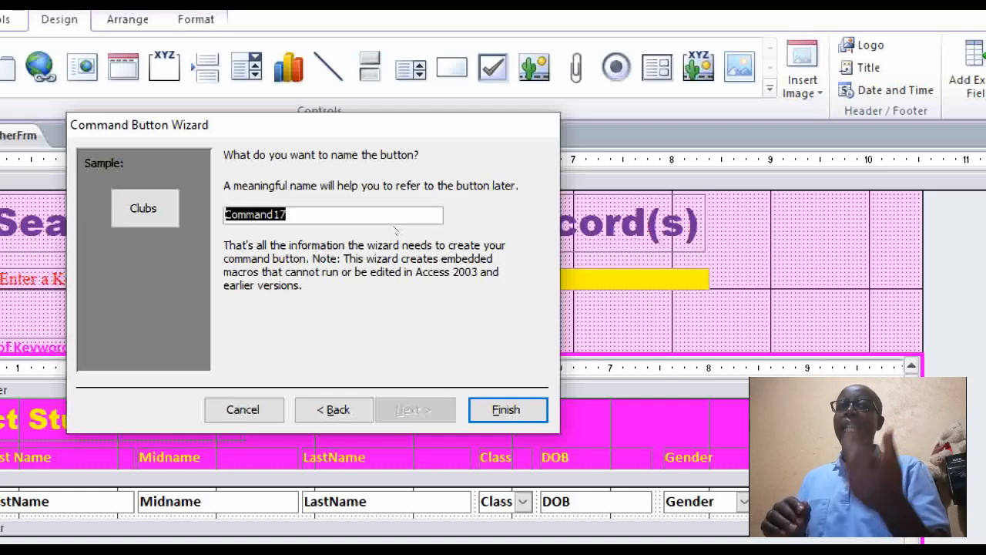
Name the button cmdClubs and finish the Command Button Wizard
type("cmd")
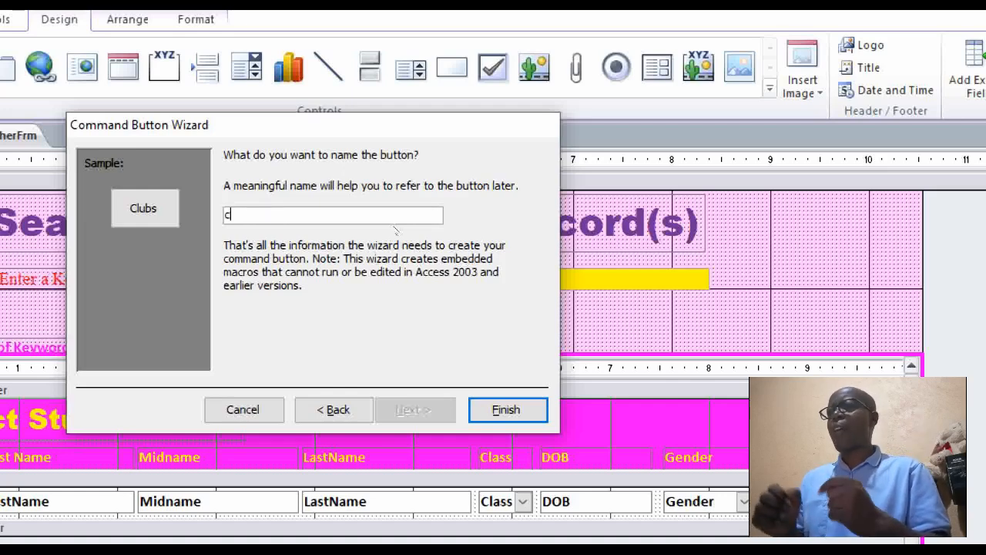
key("BackSpace")
key("BackSpace")
key("BackSpace")
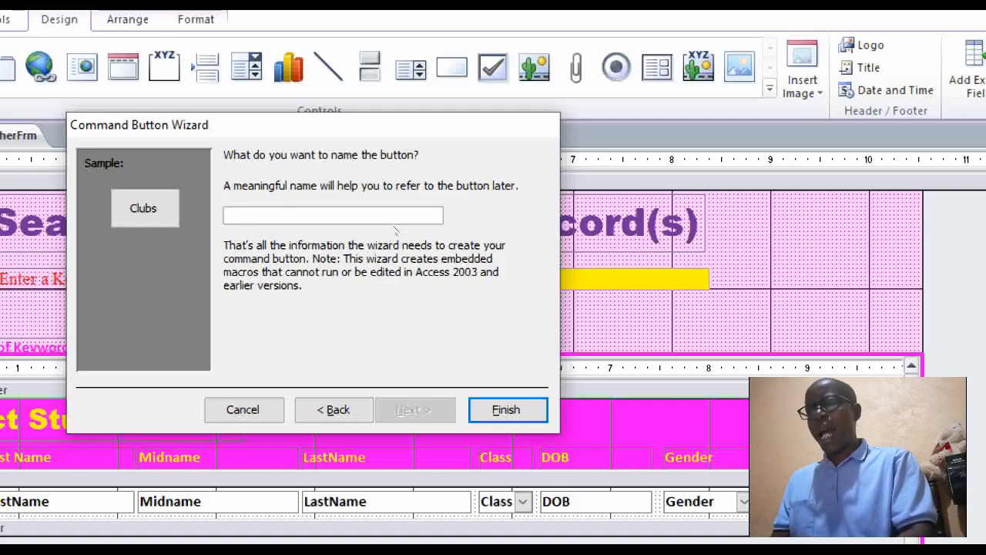
type("cmd")
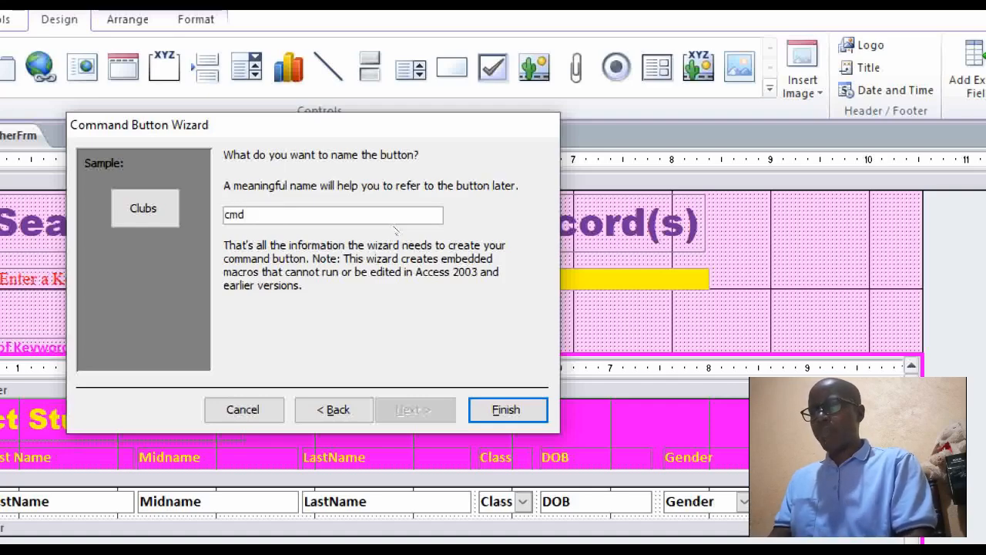
type("Clubs")
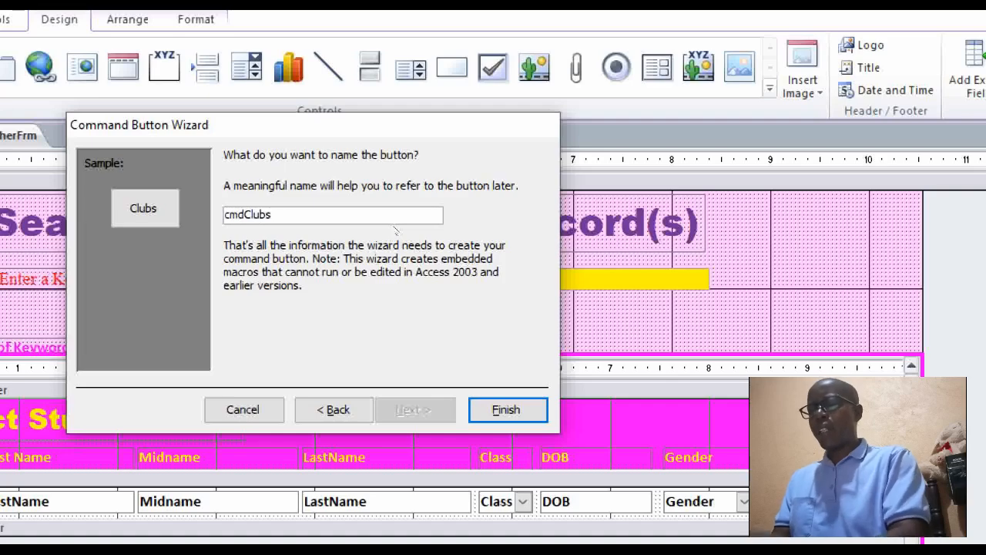
key("Return")
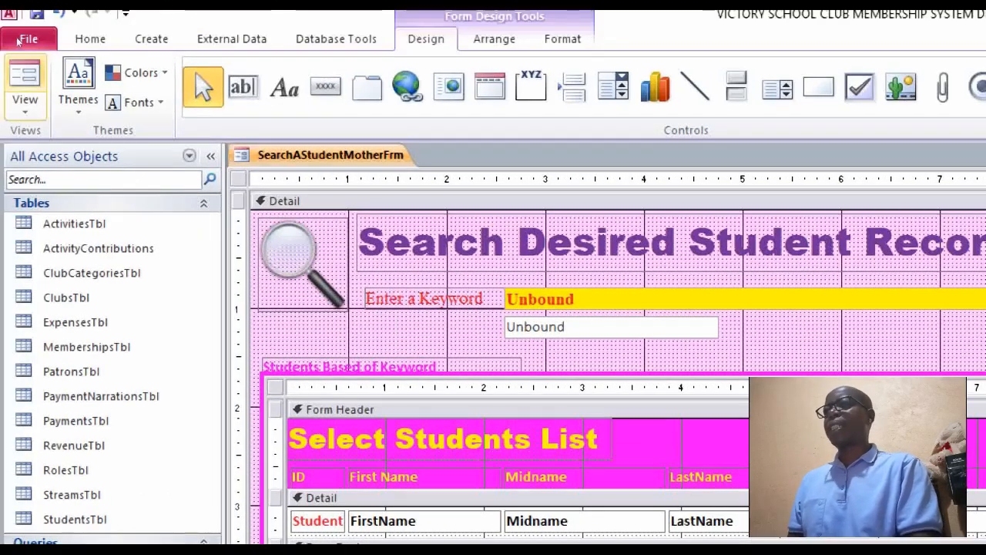
Show the search form in Form View, search for keyword 100, and open the first listed student's club memberships
left_click(25, 78)
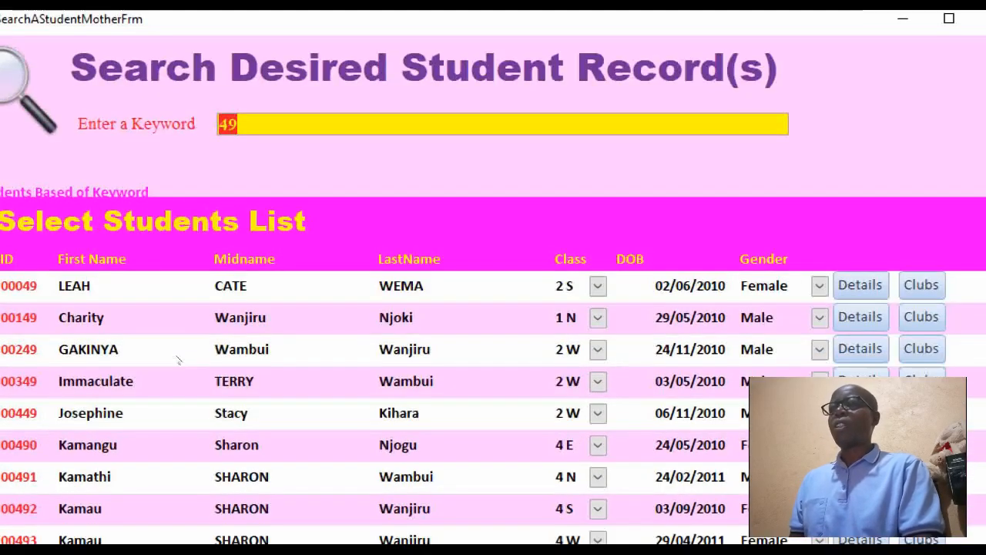
type("100")
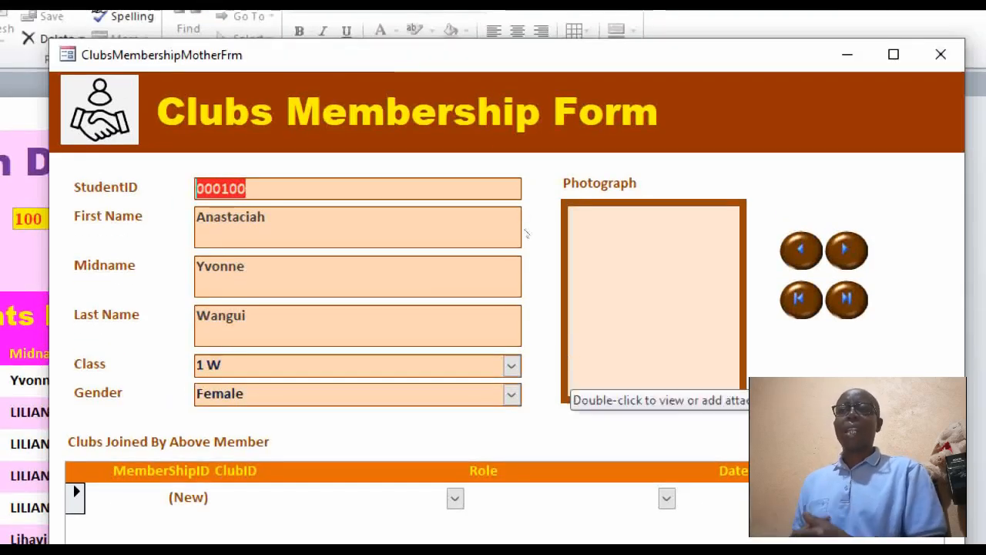
Attach Aha-Soft-Free-Large-Boss-Teacher.ico from the RESOURCES LIBRARY folder as the student's photograph
right_click(628, 333)
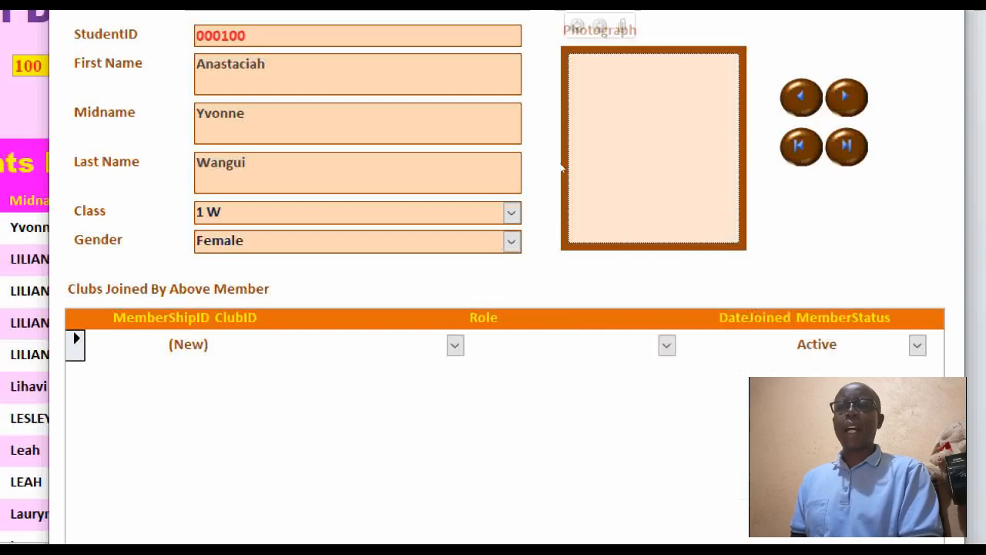
double_click(563, 168)
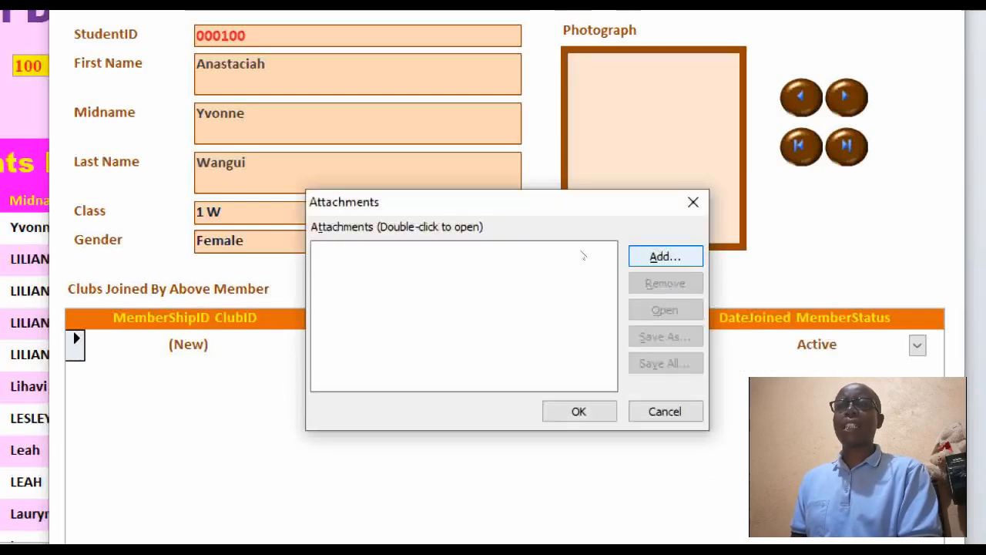
key("Return")
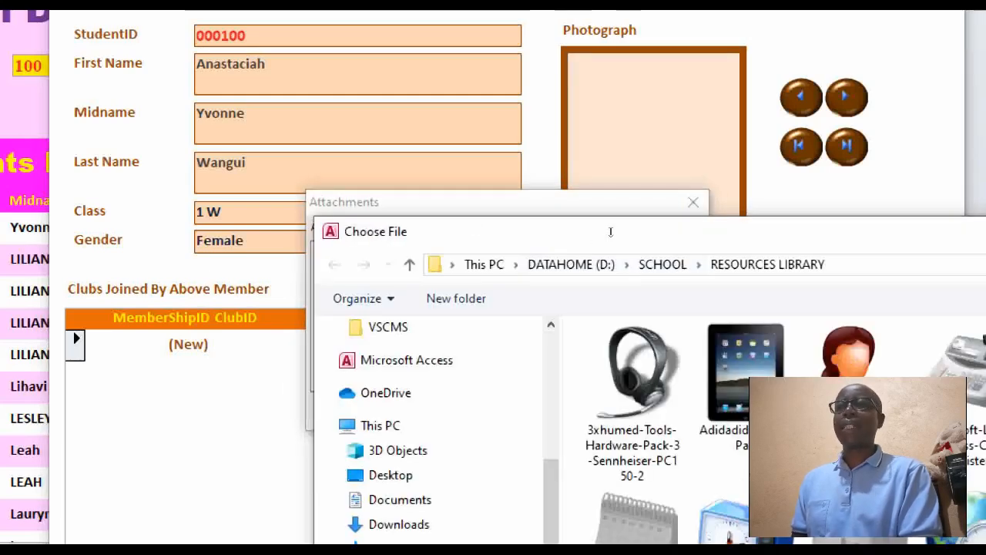
left_click_drag(607, 244, 354, 74)
double_click(552, 231)
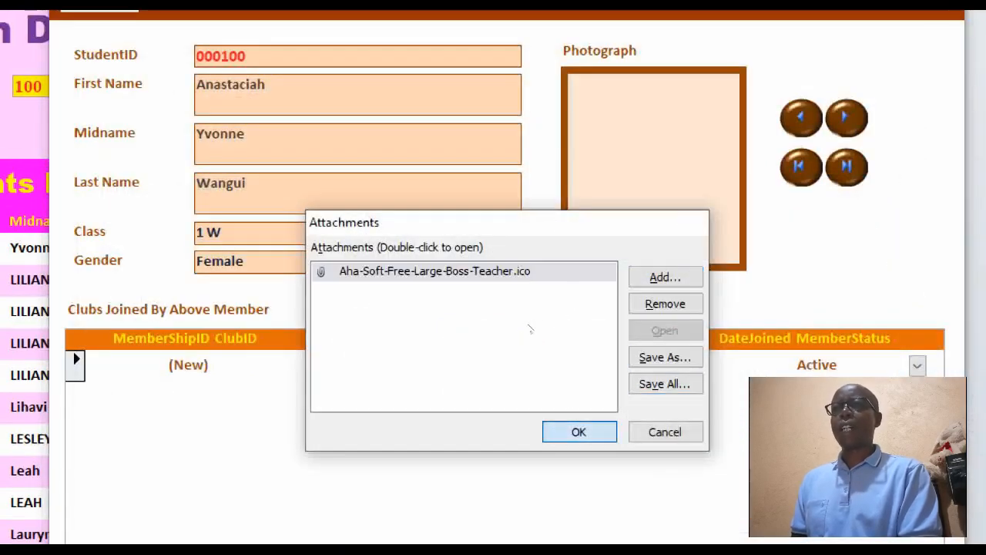
key("Return")
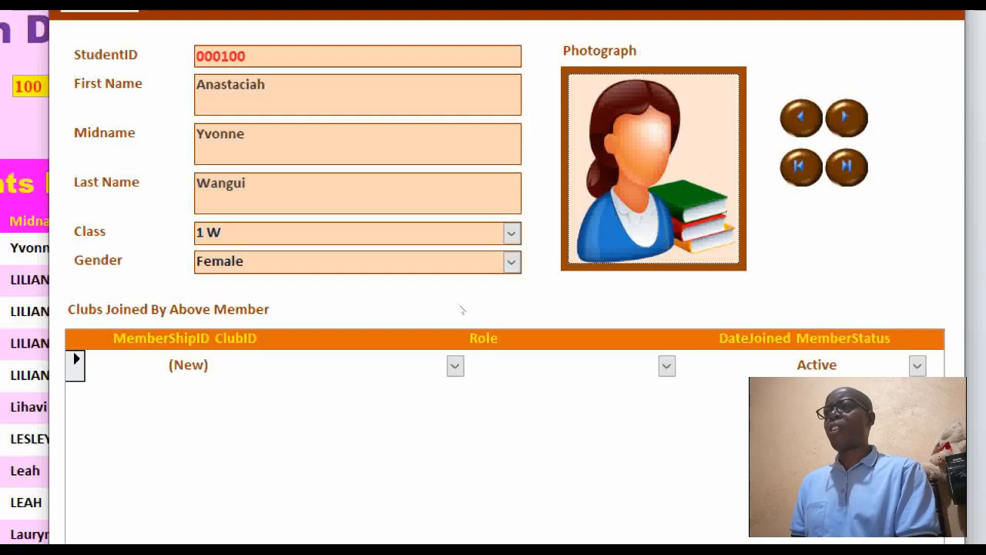
Add a Computer Science Club membership for the student with the role Member
left_click(455, 366)
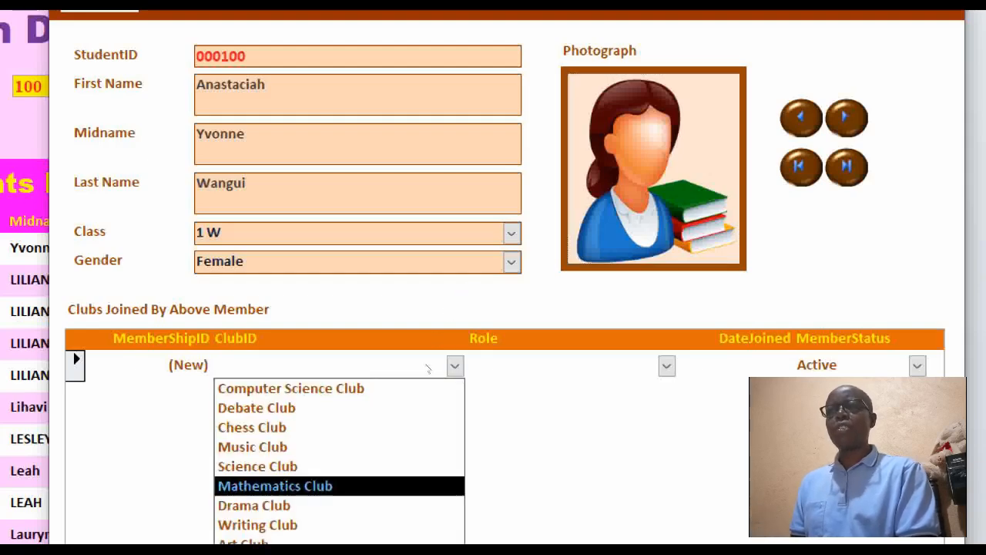
key("Up")
key("Up")
key("Up")
key("Up")
key("Up")
key("Return")
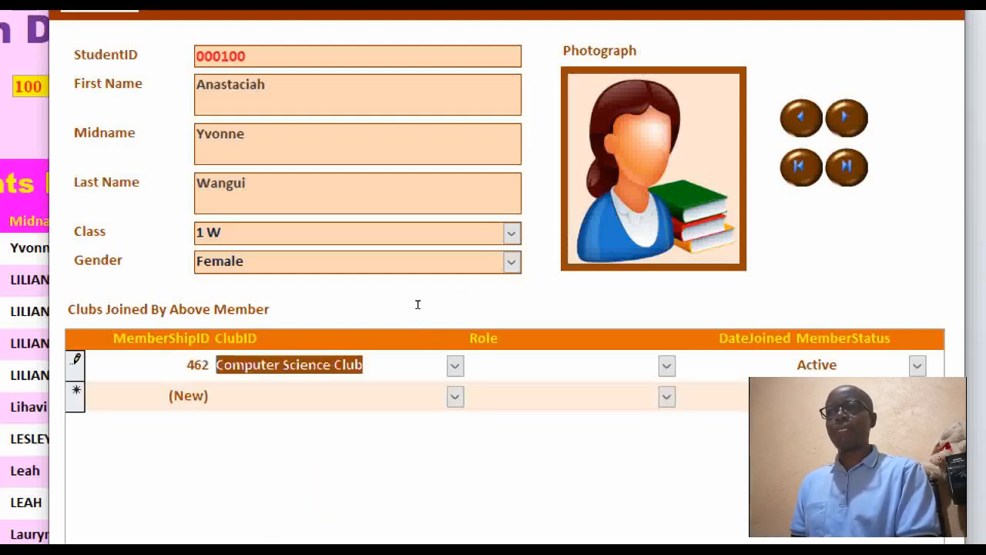
left_click(667, 366)
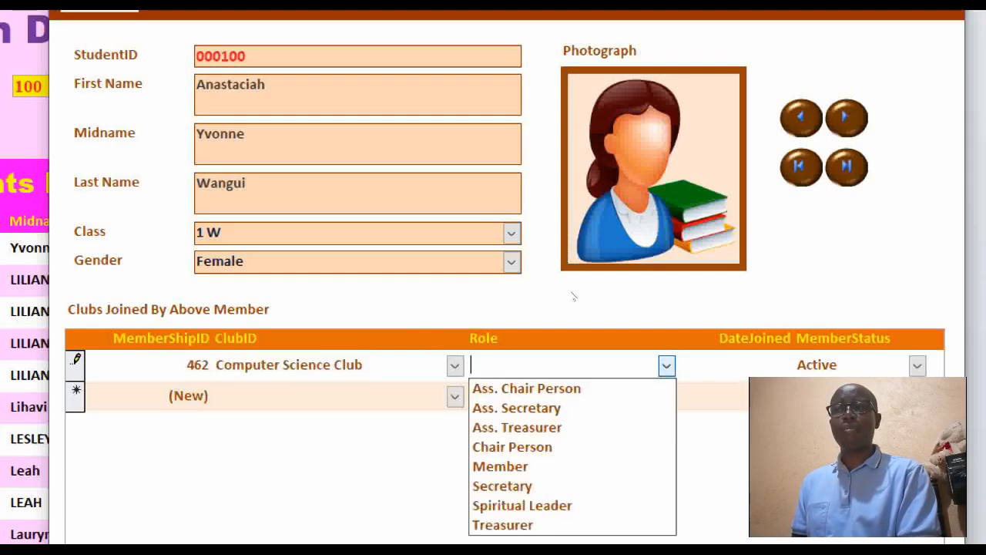
key("Down")
key("Down")
key("Down")
key("Down")
key("Down")
key("Return")
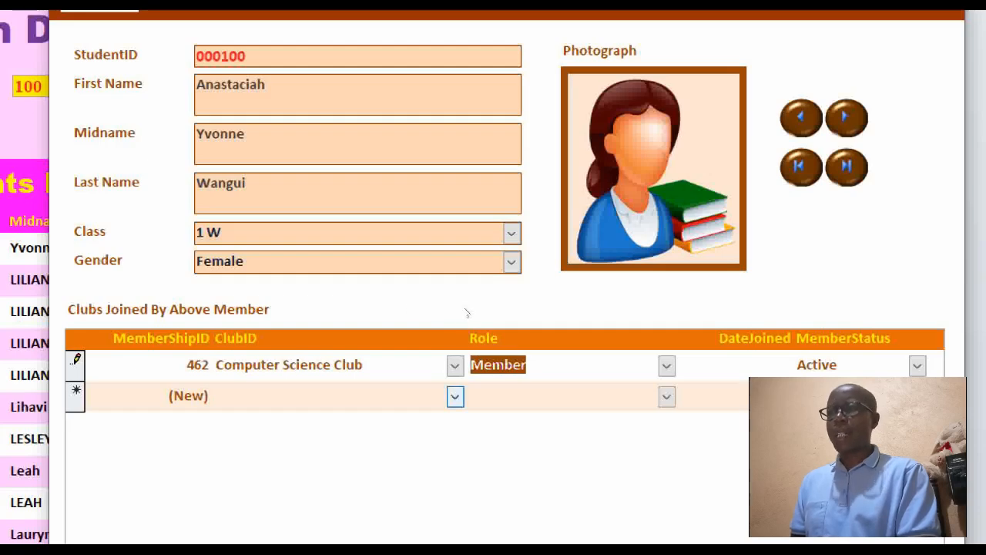
Add a Mathematics Club membership for the student with the role Secretary
left_click(455, 396)
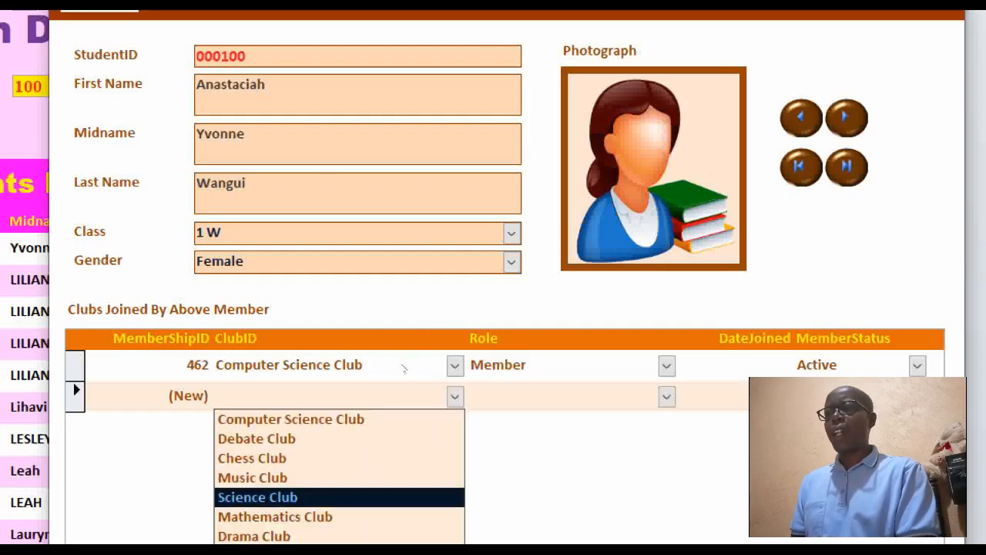
left_click(404, 516)
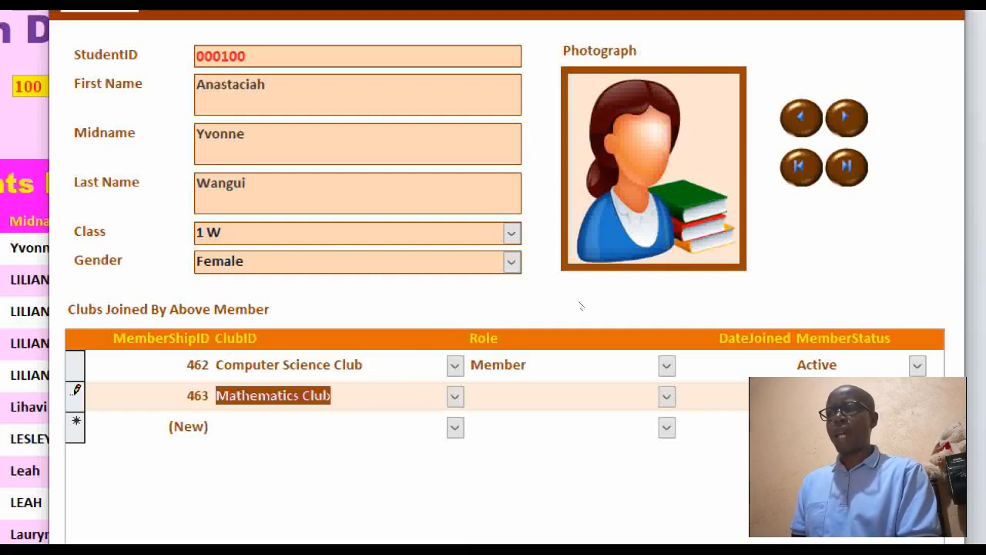
left_click(667, 396)
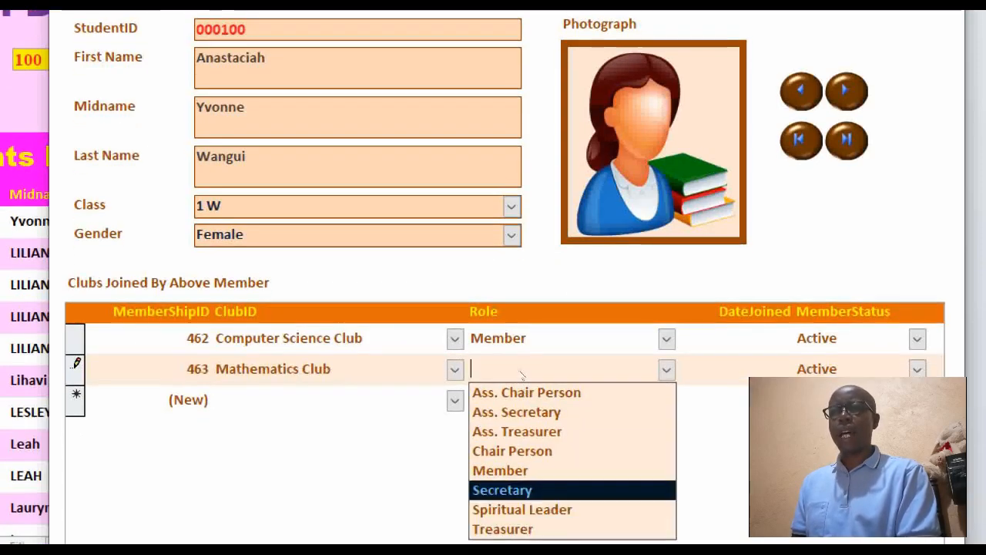
key("Return")
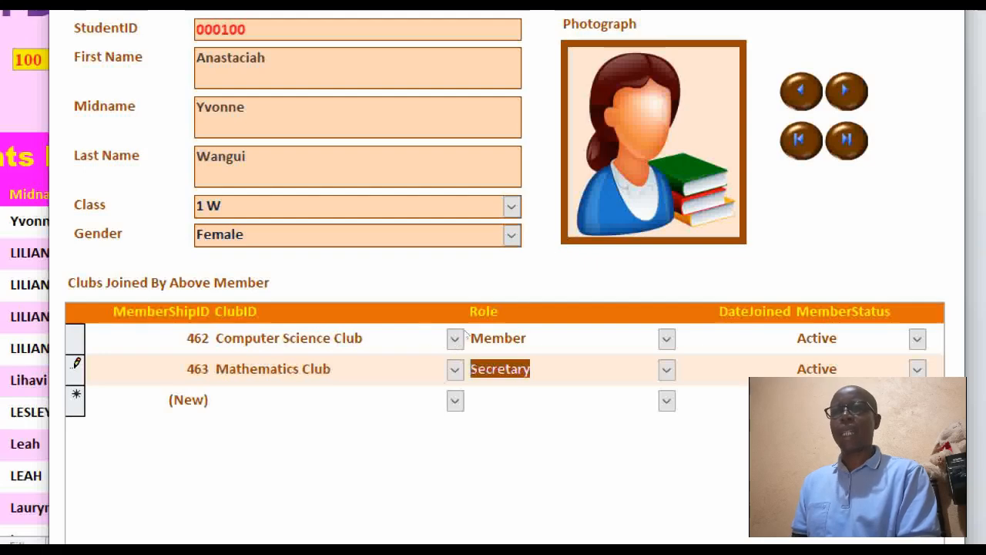
Add an Art Club membership with the role Spiritual Leader, and close the Clubs Membership Form
left_click(456, 400)
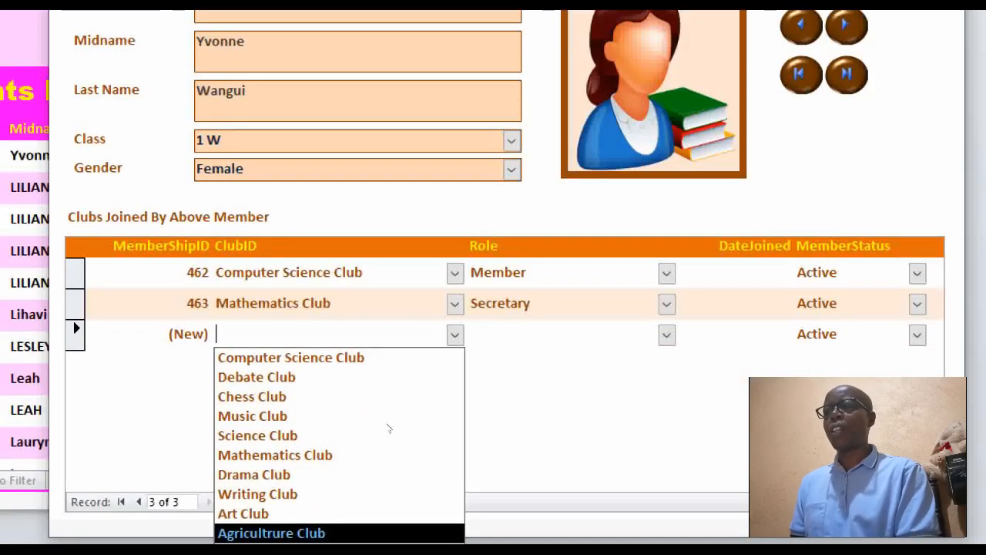
key("Up")
key("Return")
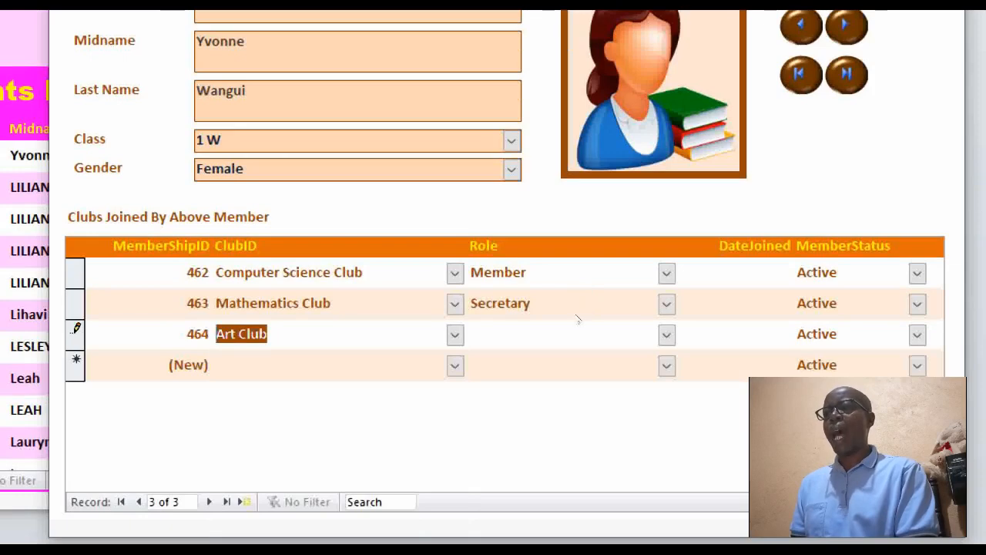
left_click(577, 328)
key("Up")
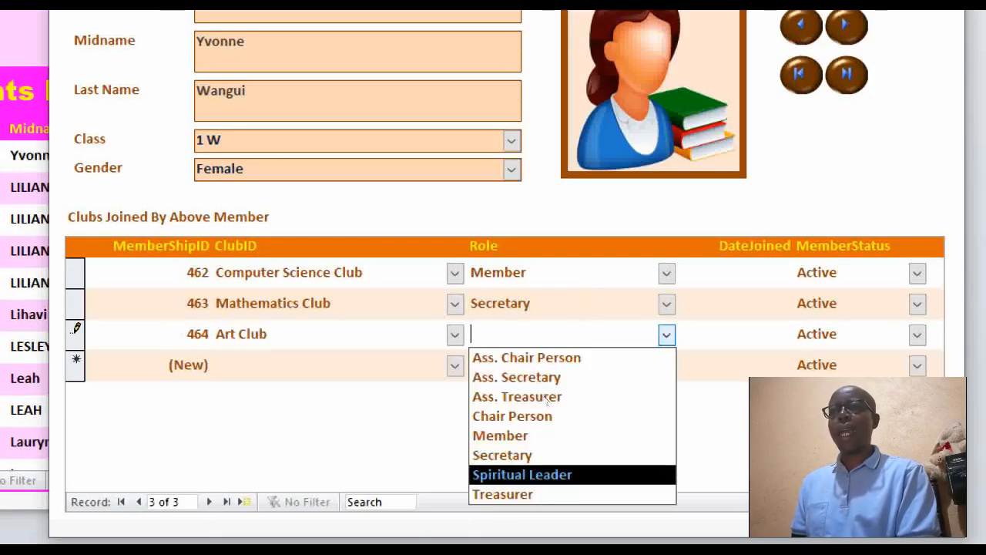
key("Return")
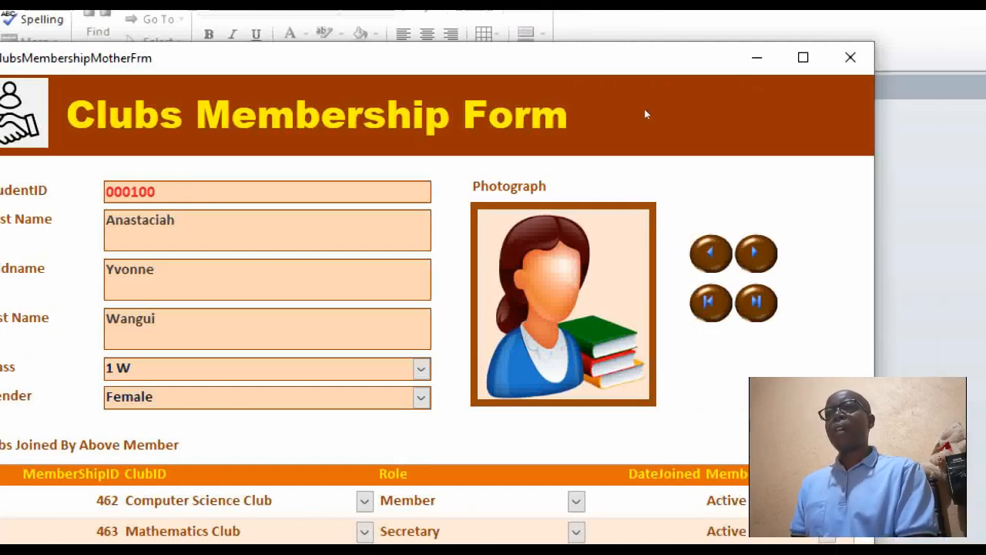
left_click(851, 58)
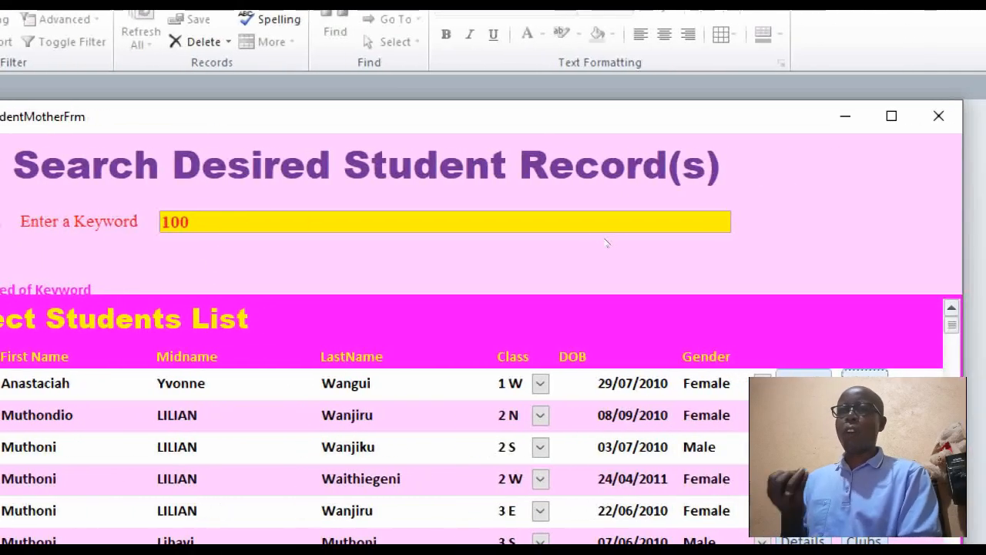
Check the same student's saved clubs and registration details by opening and closing each form from the search list
key("Return")
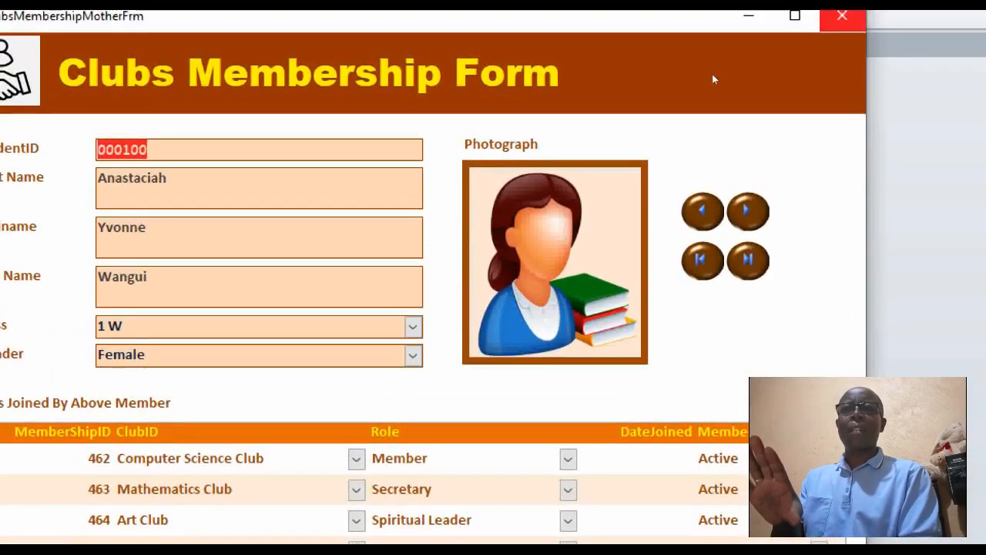
left_click(843, 17)
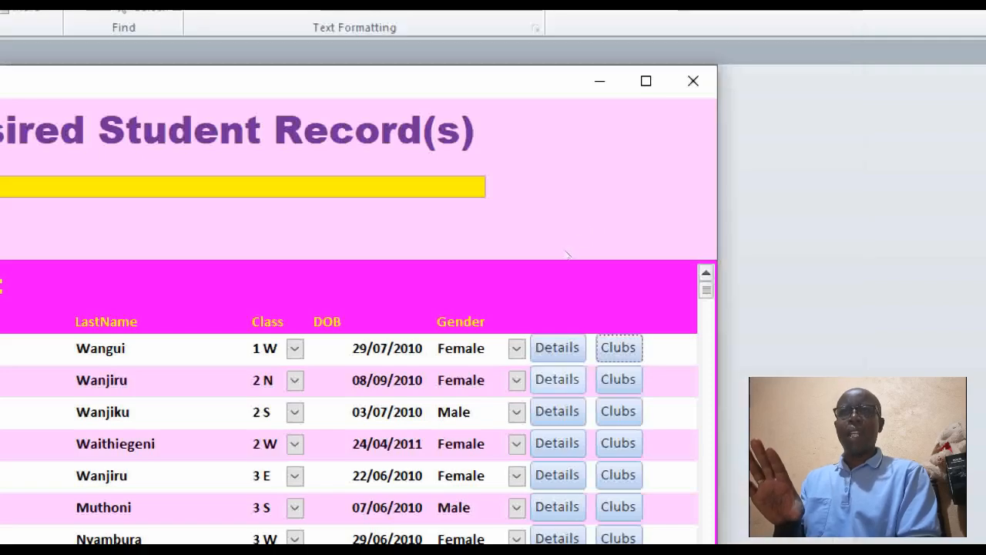
left_click(558, 348)
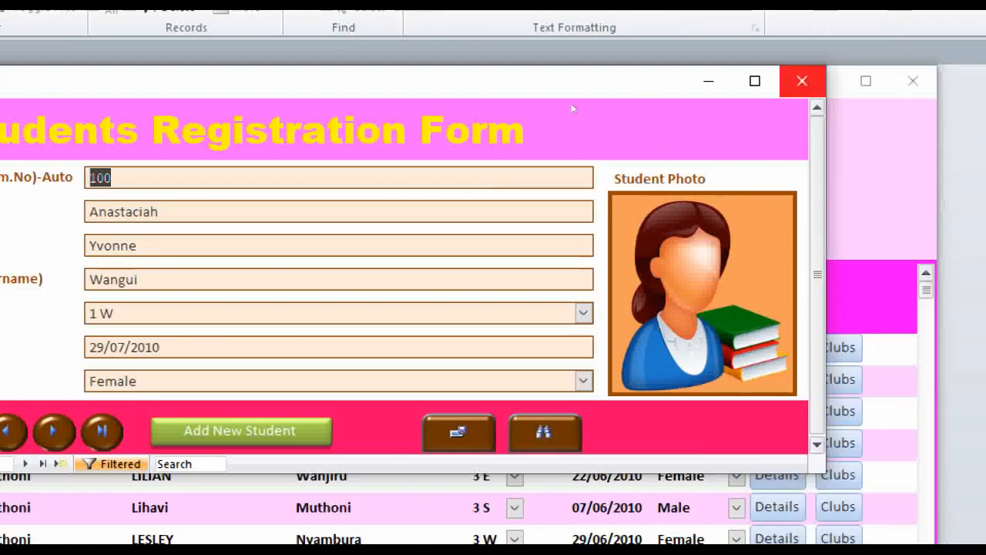
left_click(803, 81)
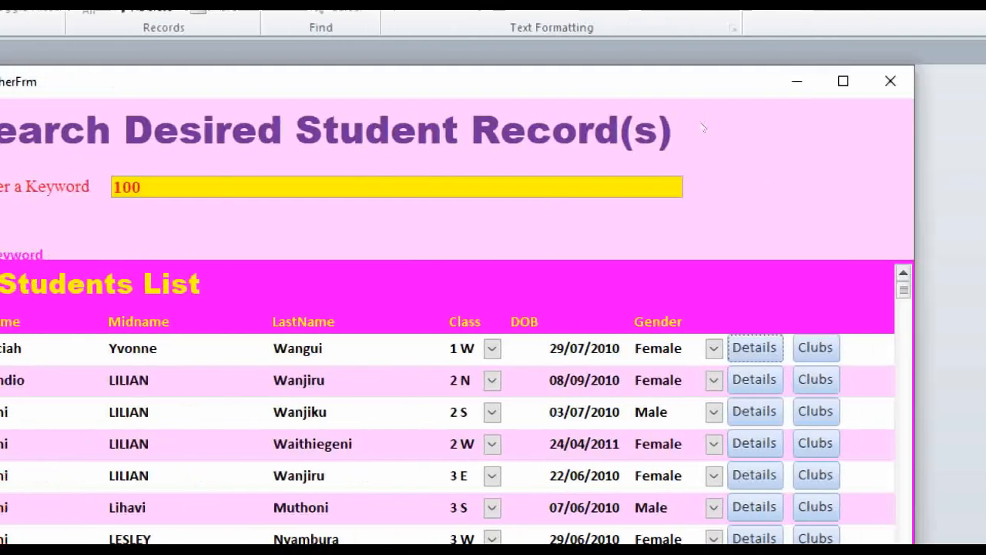